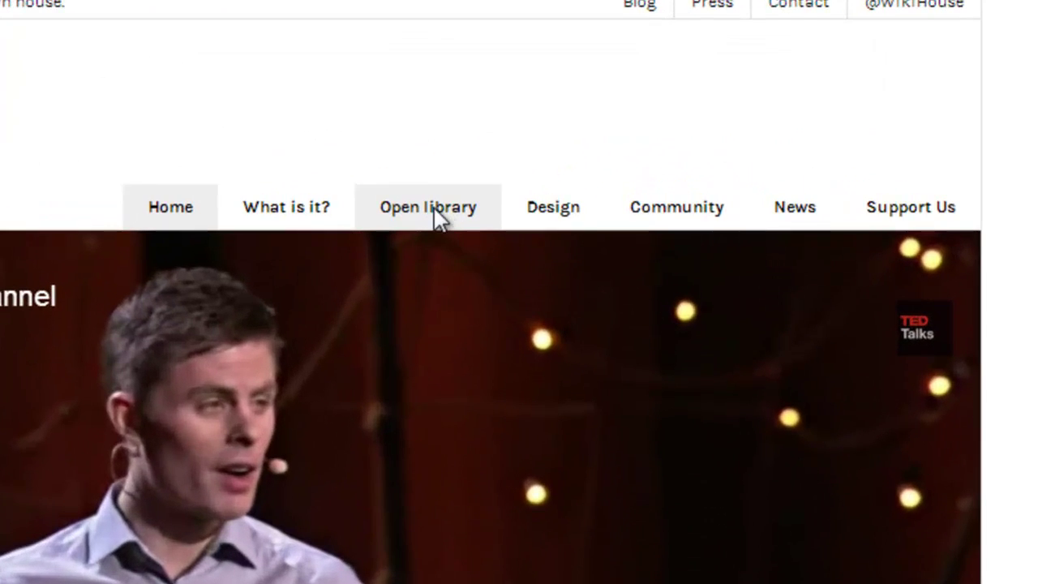
Open the WikiHouse Open library and skim through its list of designs
left_click(435, 218)
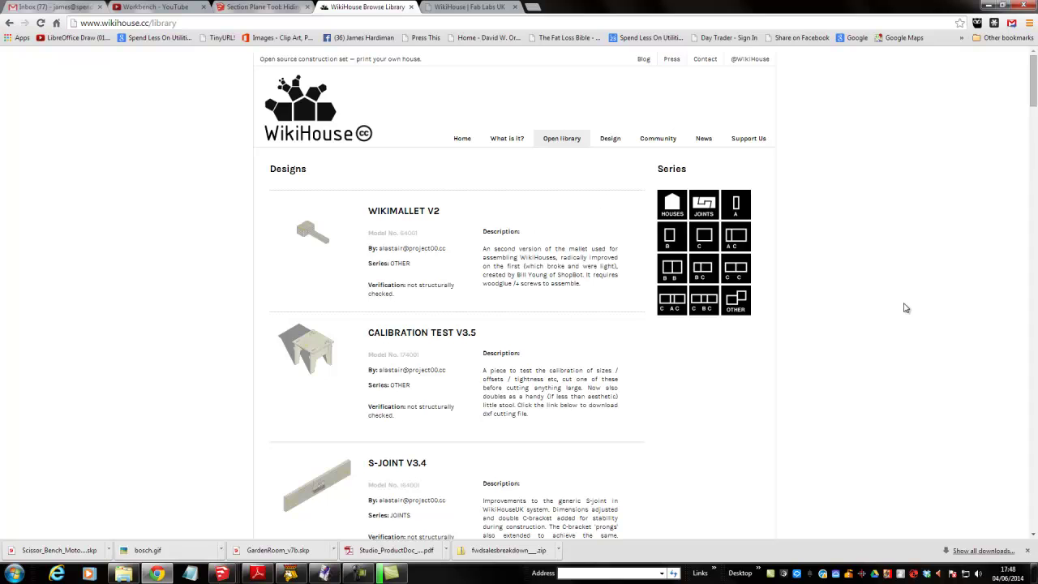
scroll(905, 308, "down", 10)
scroll(834, 303, "down", 10)
scroll(835, 302, "up", 5)
scroll(835, 303, "up", 15)
scroll(835, 302, "up", 2)
scroll(834, 302, "down", 4)
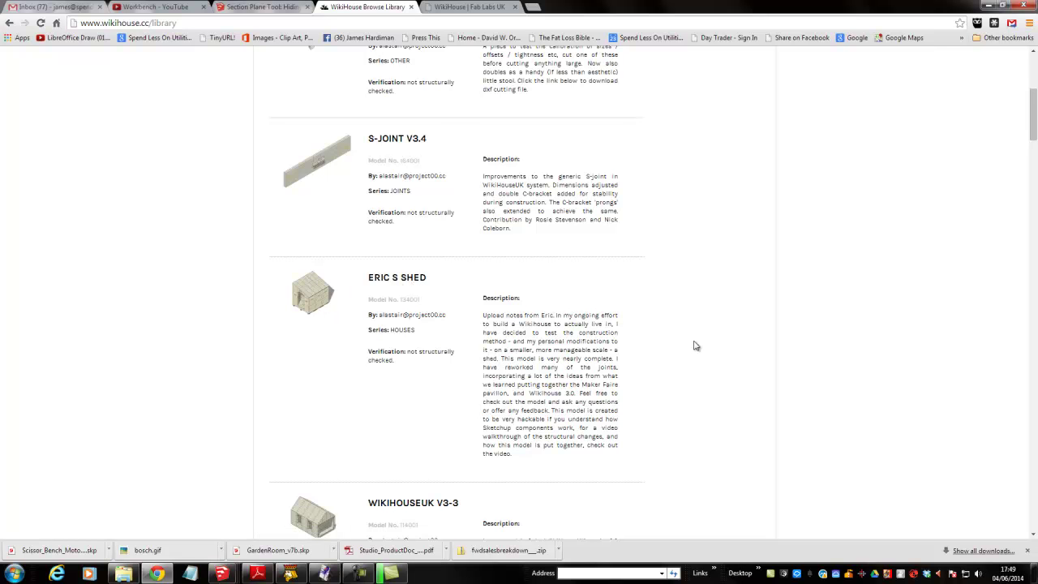
scroll(694, 345, "up", 4)
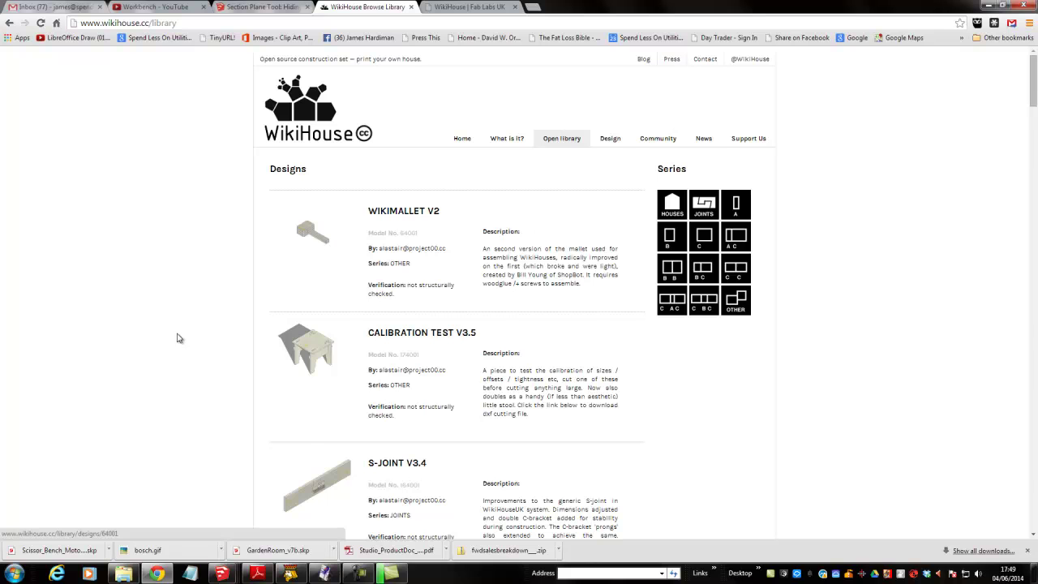
Examine the library's individual designs, from the WikiMallet V2 down past the house and pavilion models
scroll(182, 339, "down", 1)
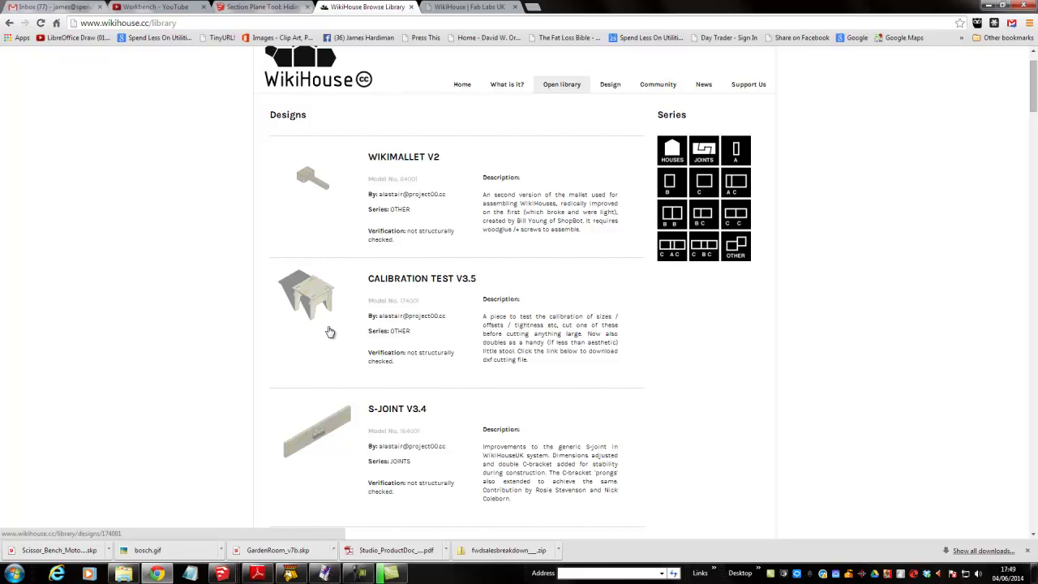
scroll(329, 332, "down", 3)
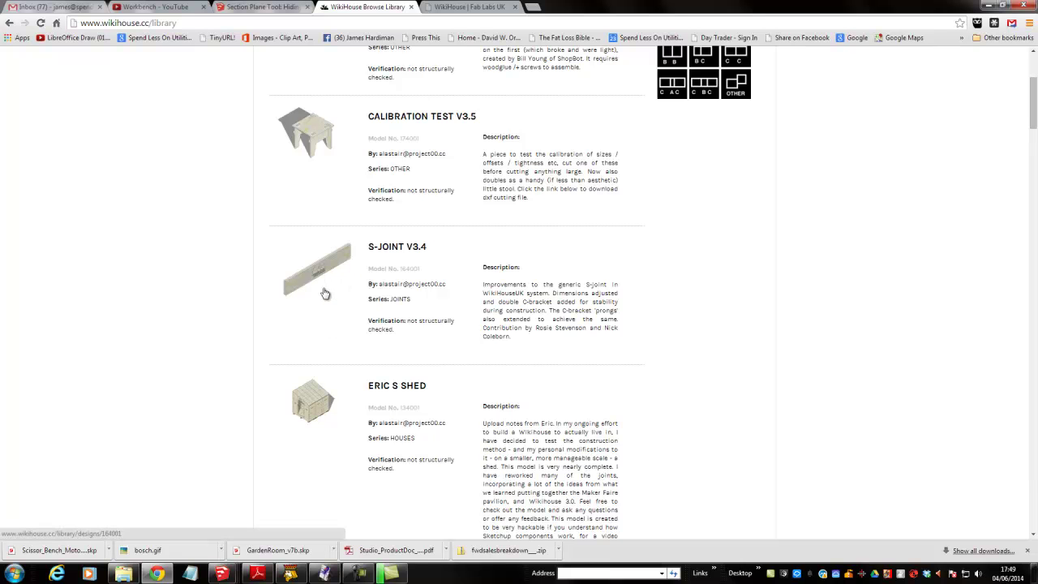
scroll(336, 324, "down", 3)
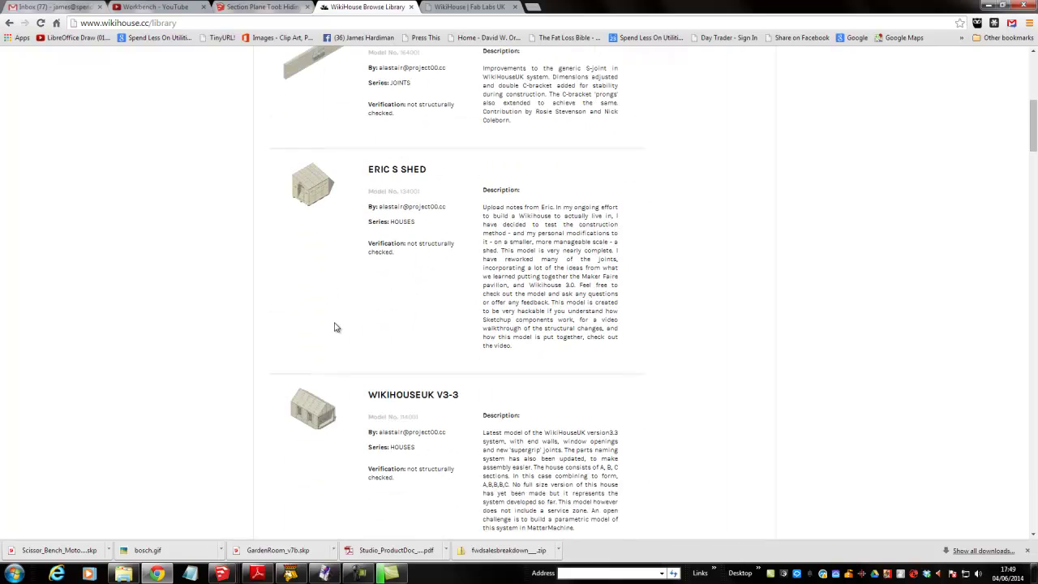
scroll(335, 327, "down", 2)
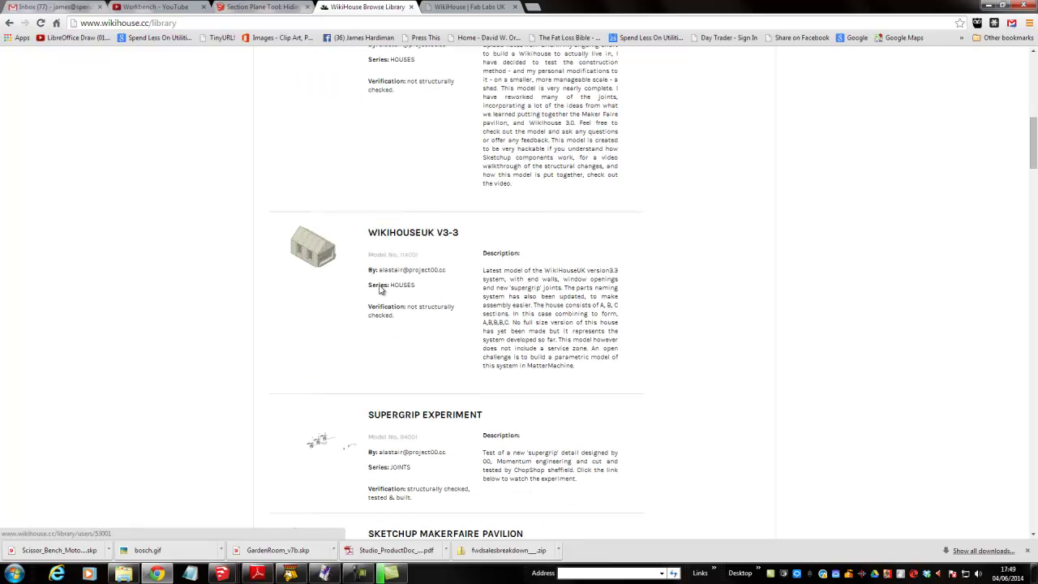
scroll(356, 332, "down", 2)
scroll(355, 333, "down", 1)
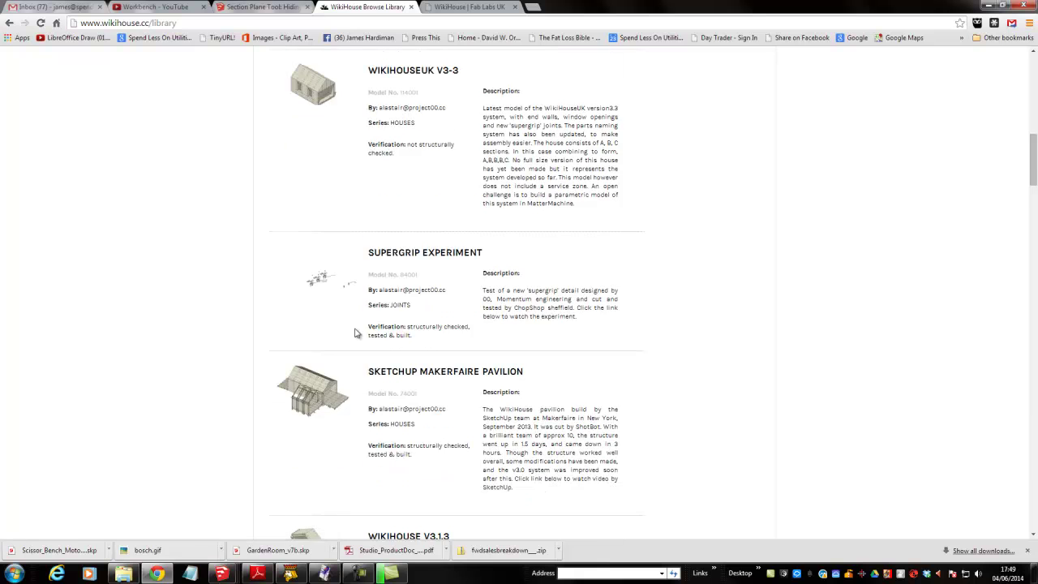
scroll(355, 332, "down", 1)
scroll(443, 351, "down", 10)
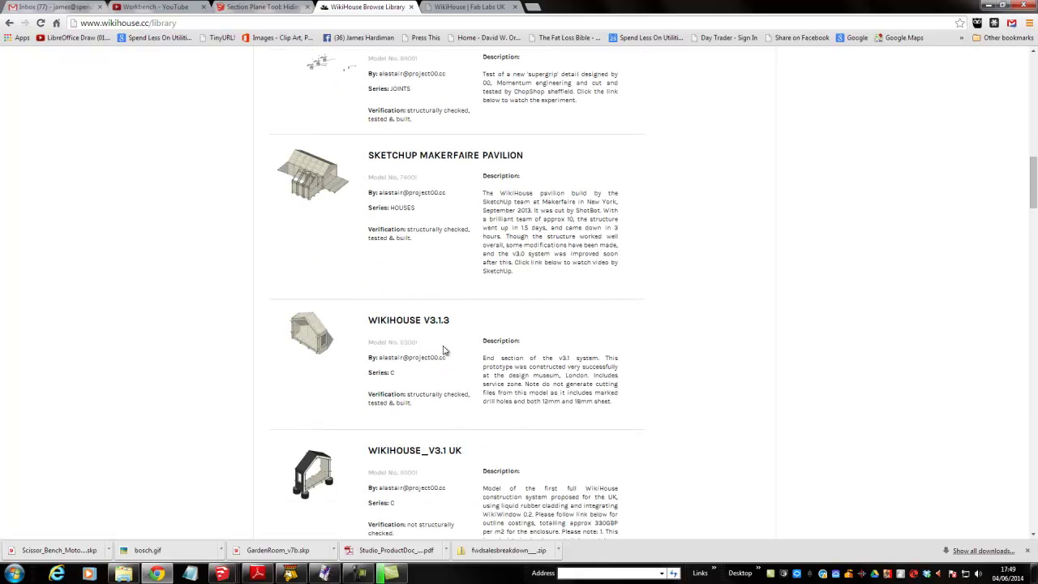
scroll(443, 351, "down", 2)
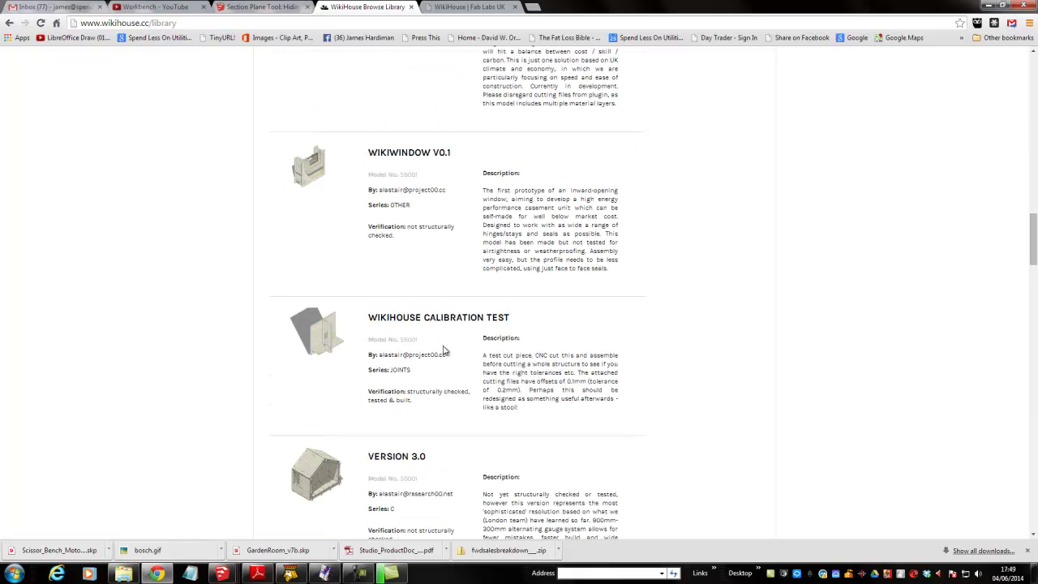
scroll(443, 350, "up", 15)
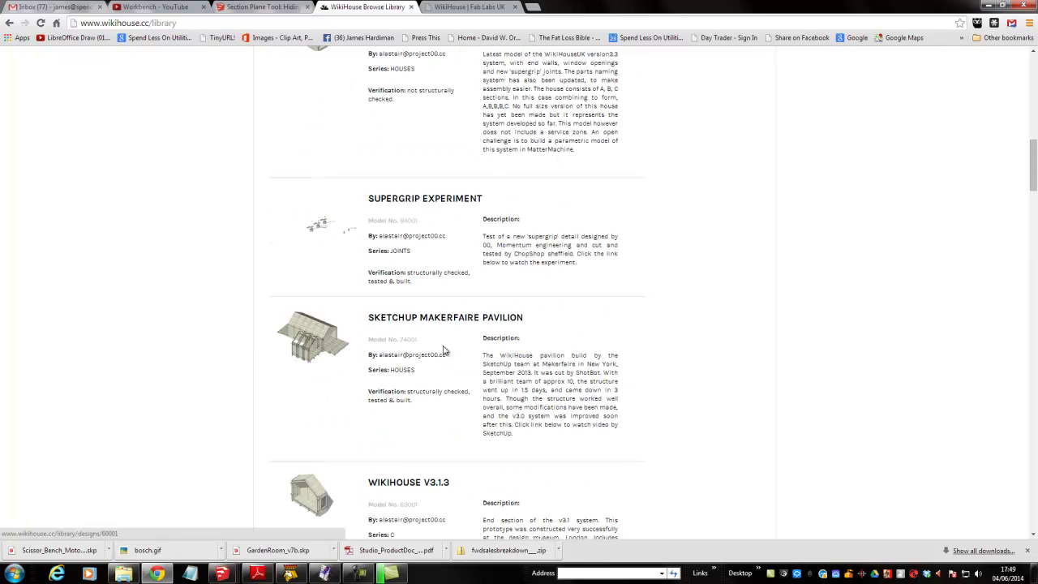
scroll(444, 350, "up", 2)
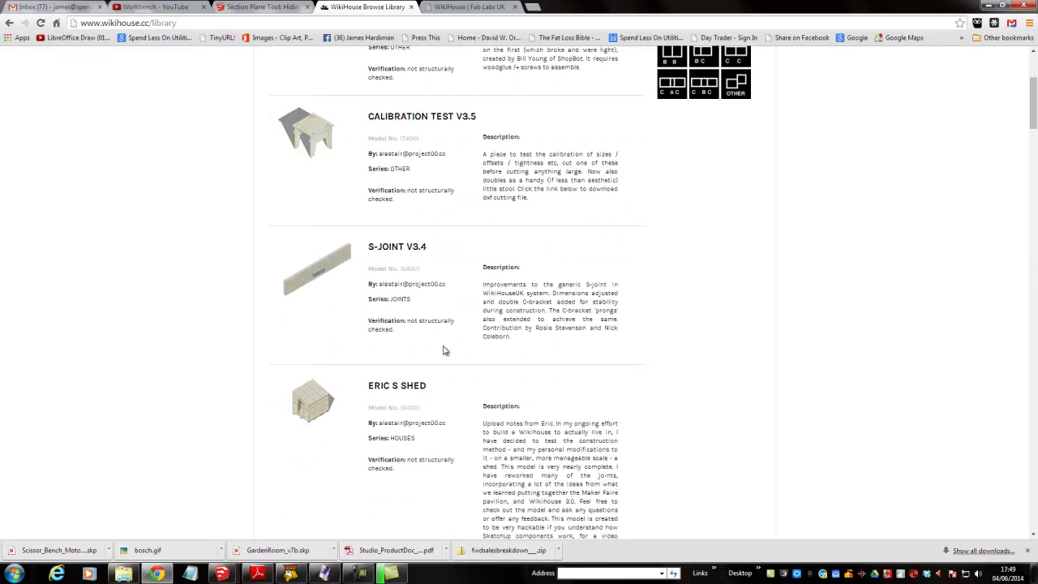
Open the Eric S Shed design page and go to its SketchUp model download section
scroll(443, 350, "down", 1)
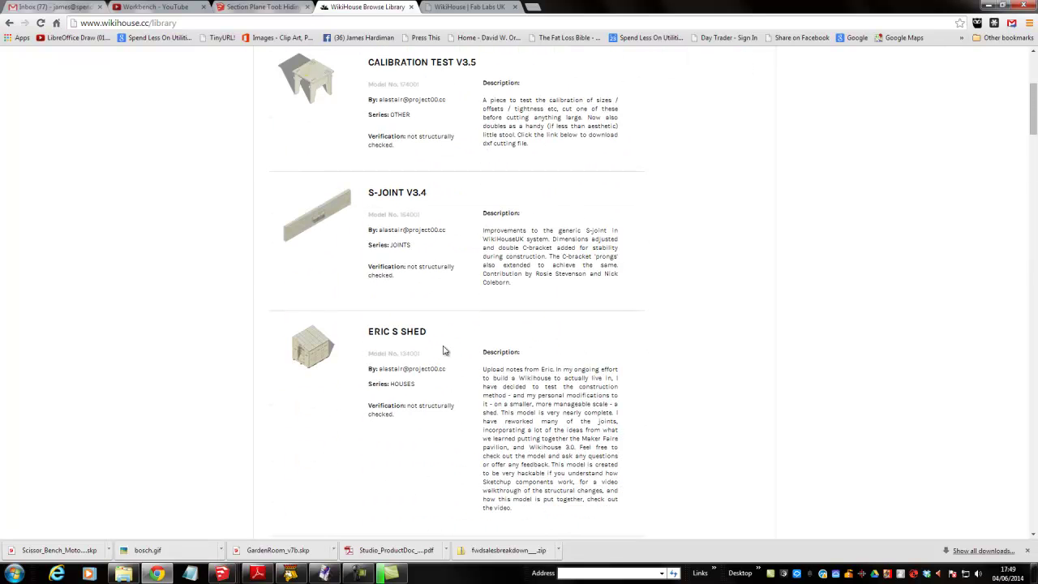
left_click(404, 336)
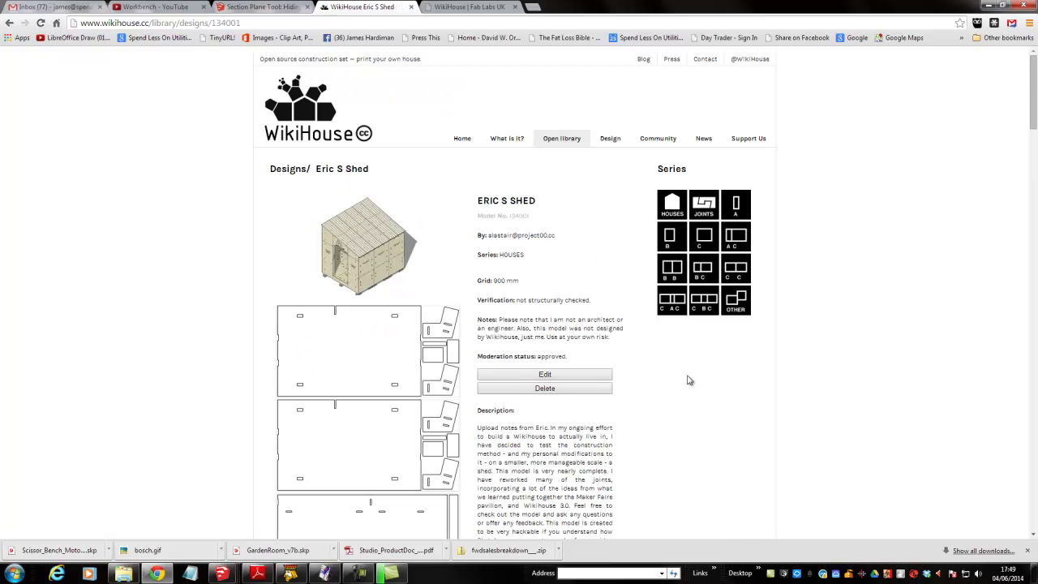
scroll(687, 380, "down", 5)
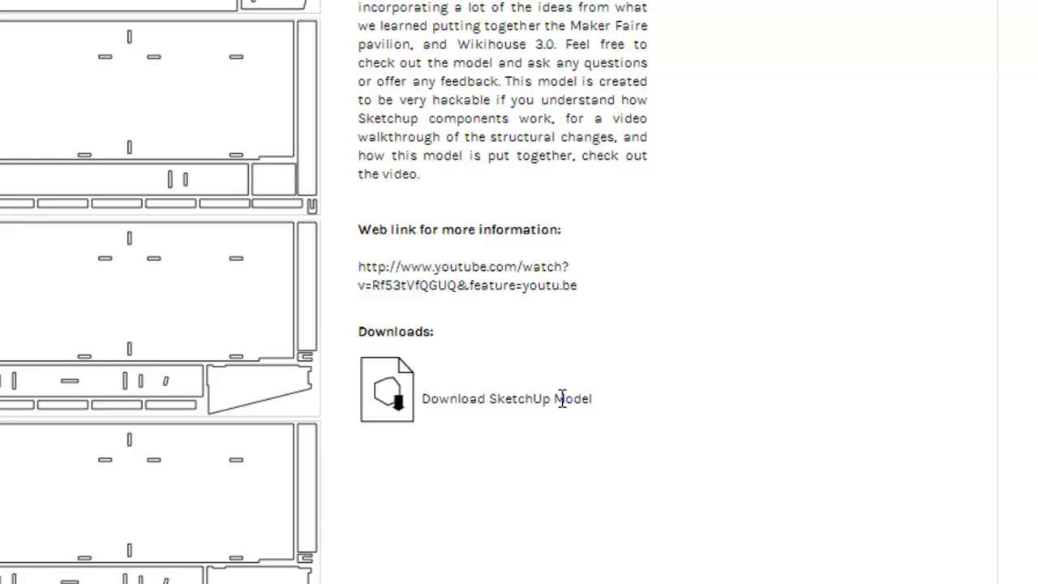
Examine the Eric S Shed's cutting sheets, description and available downloads
scroll(779, 324, "up", 4)
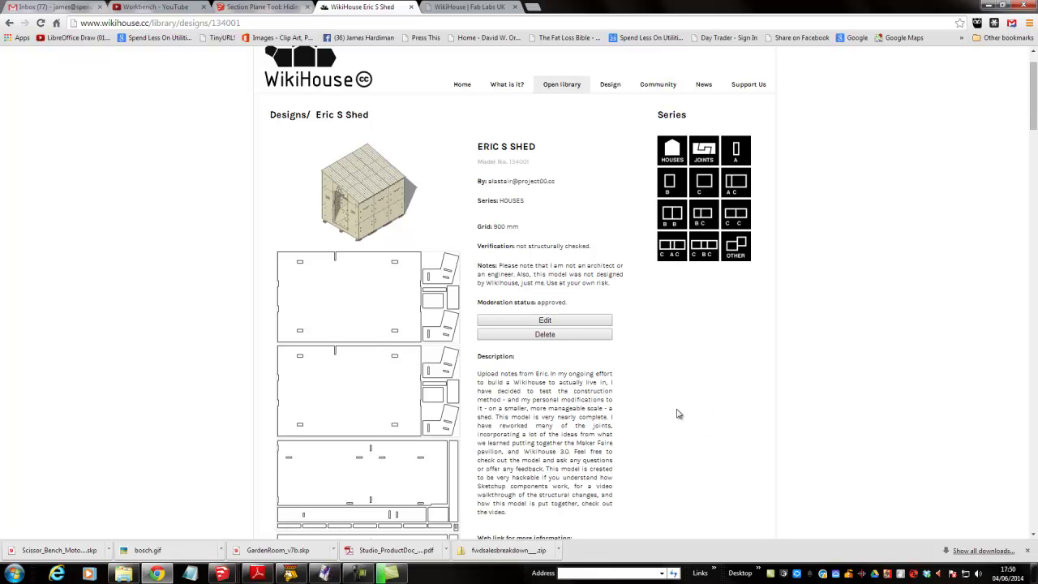
scroll(668, 420, "down", 1)
scroll(668, 420, "down", 1)
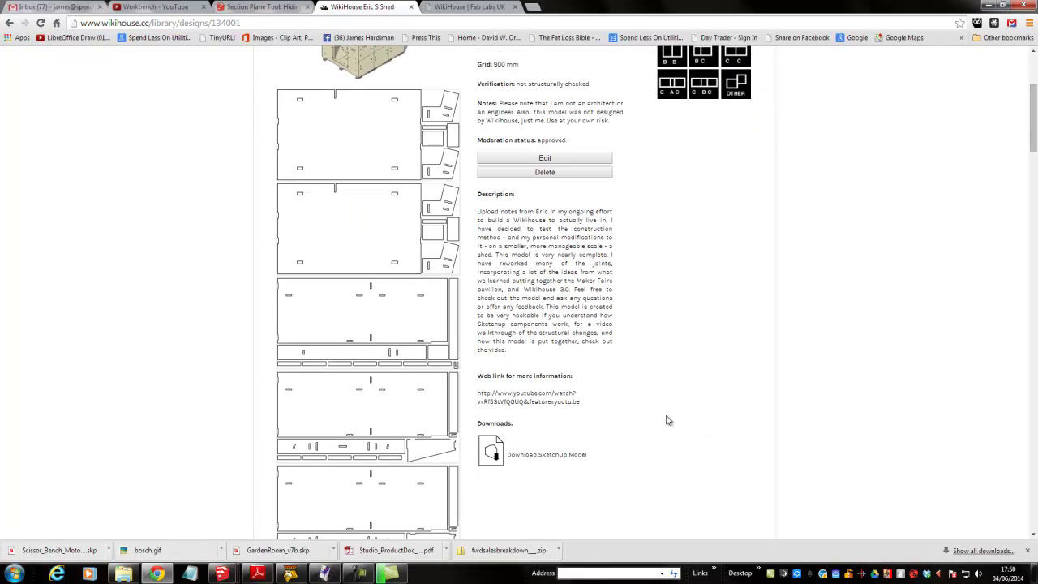
scroll(668, 420, "down", 4)
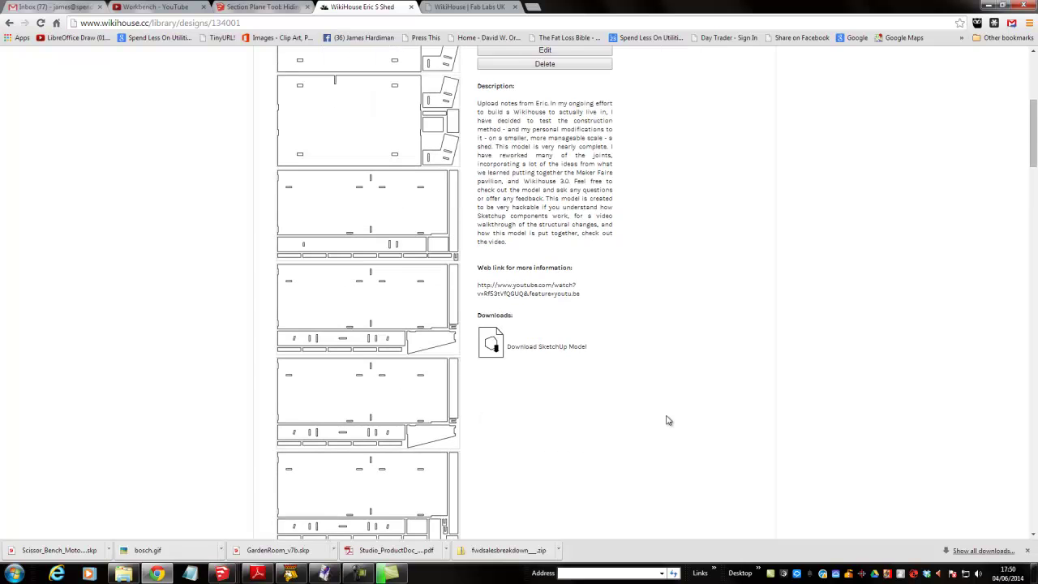
scroll(668, 420, "down", 5)
scroll(668, 420, "down", 6)
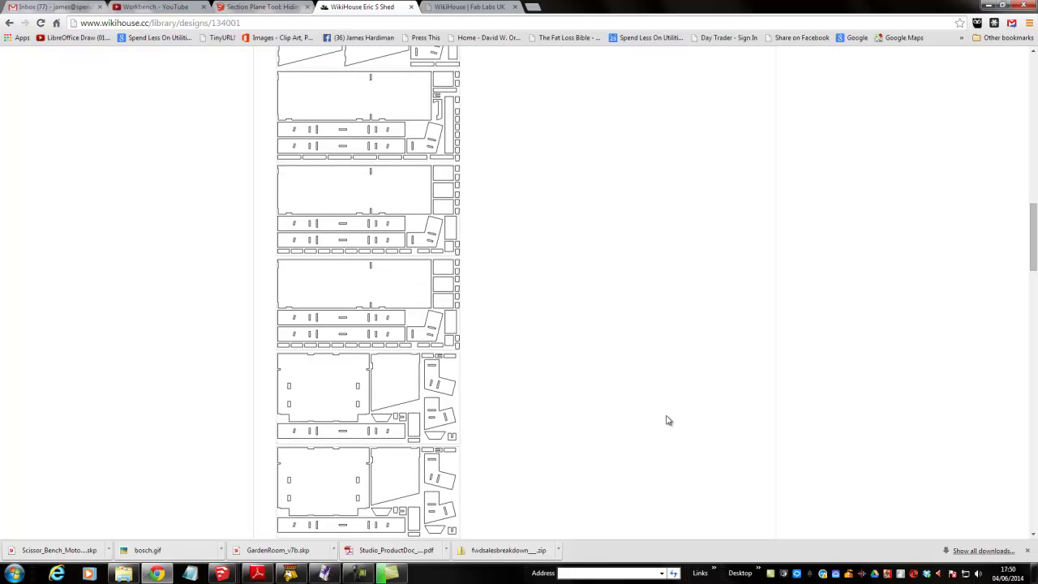
scroll(668, 420, "up", 14)
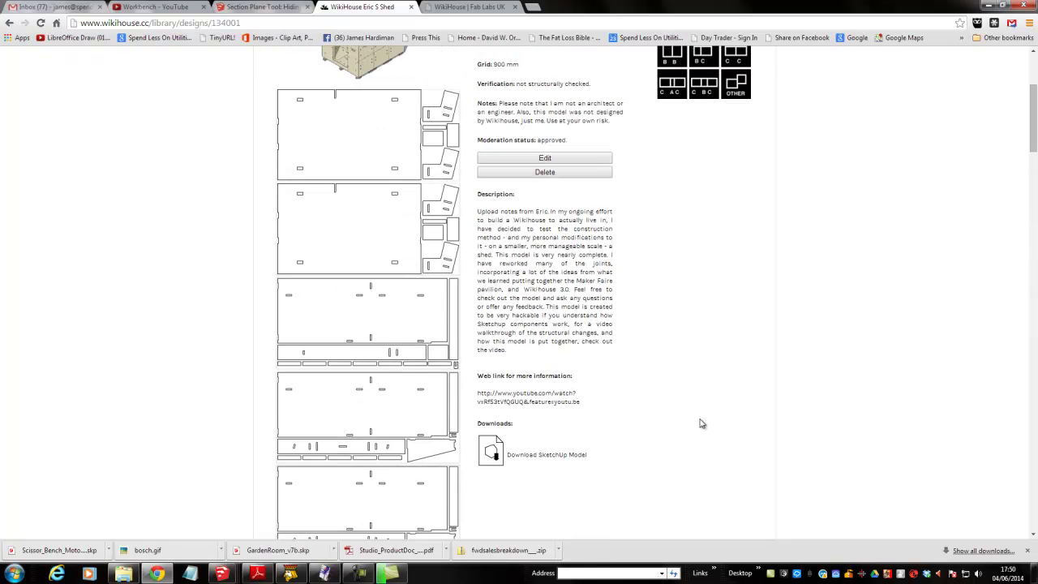
scroll(692, 424, "down", 1)
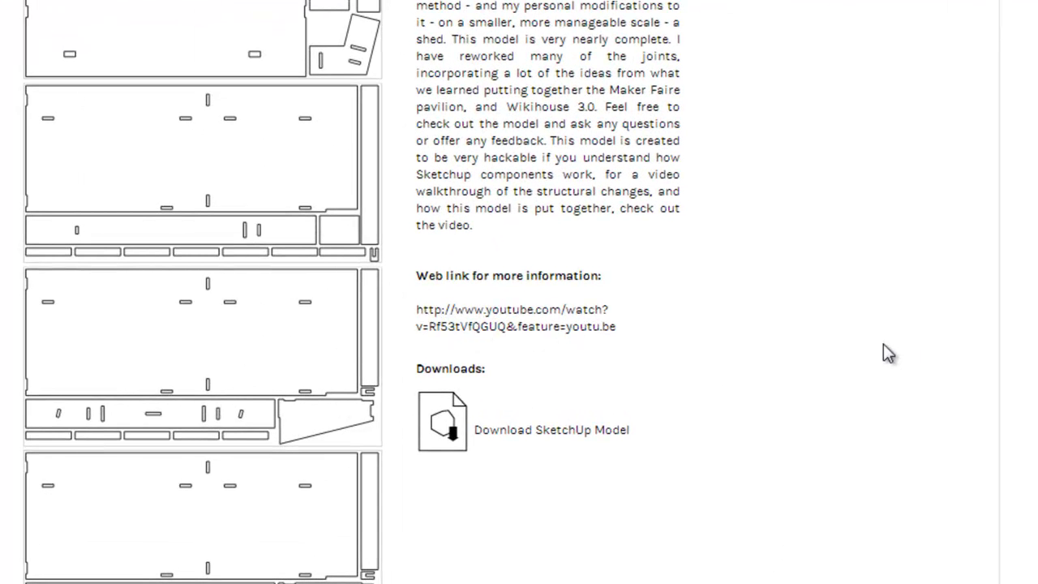
scroll(766, 429, "up", 5)
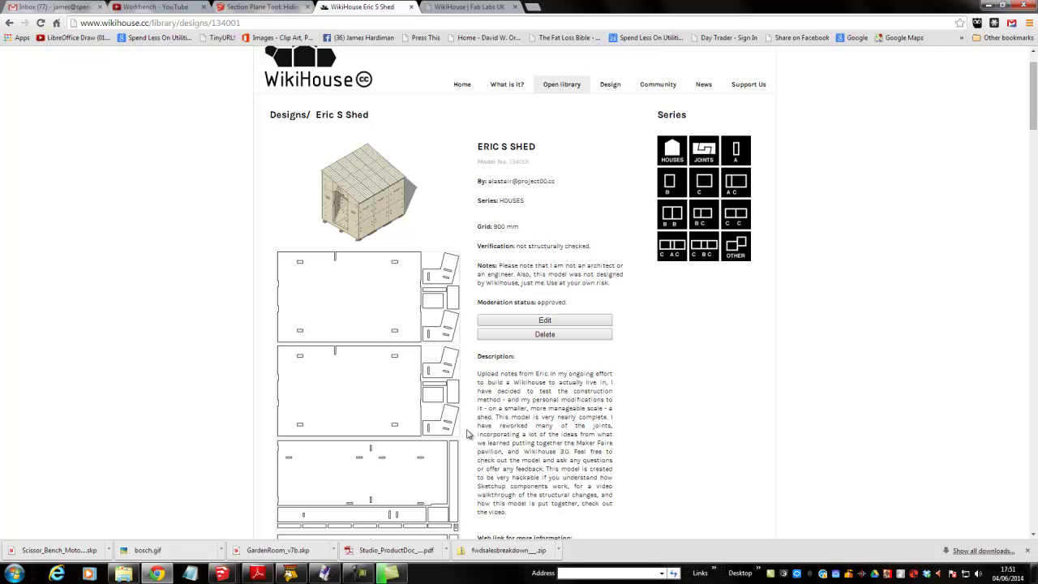
left_click(156, 573)
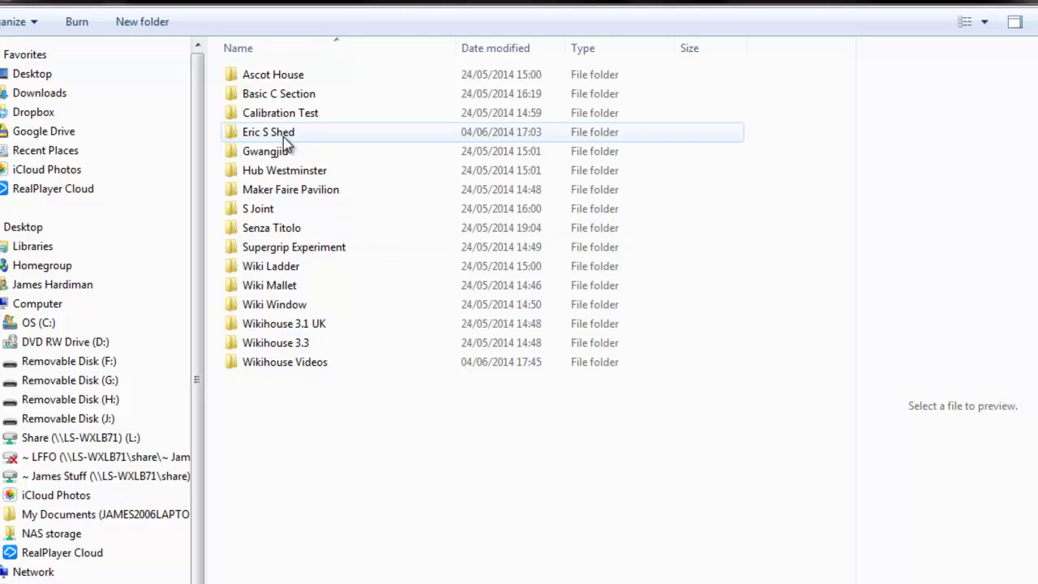
double_click(283, 136)
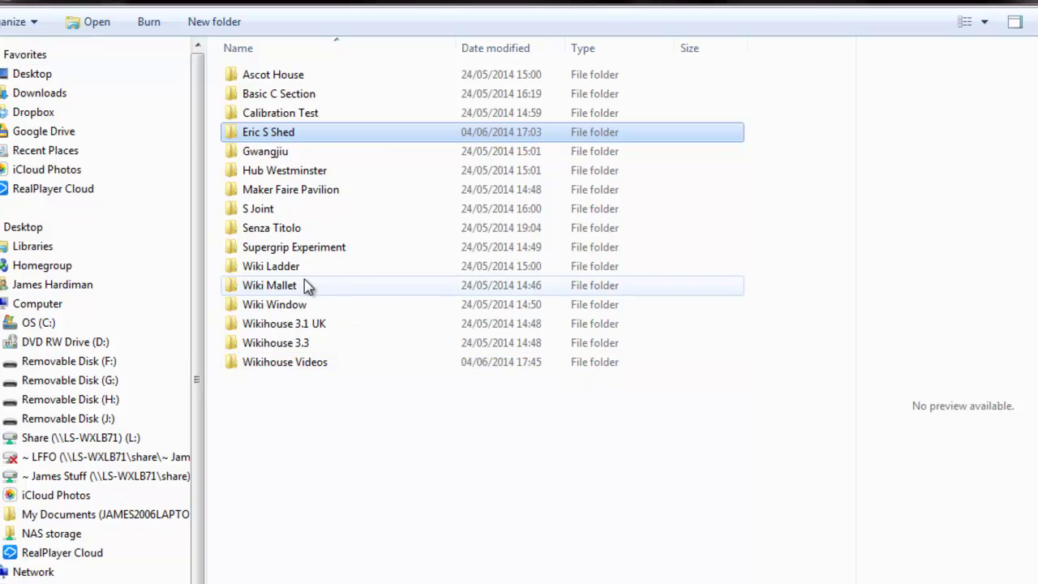
double_click(273, 288)
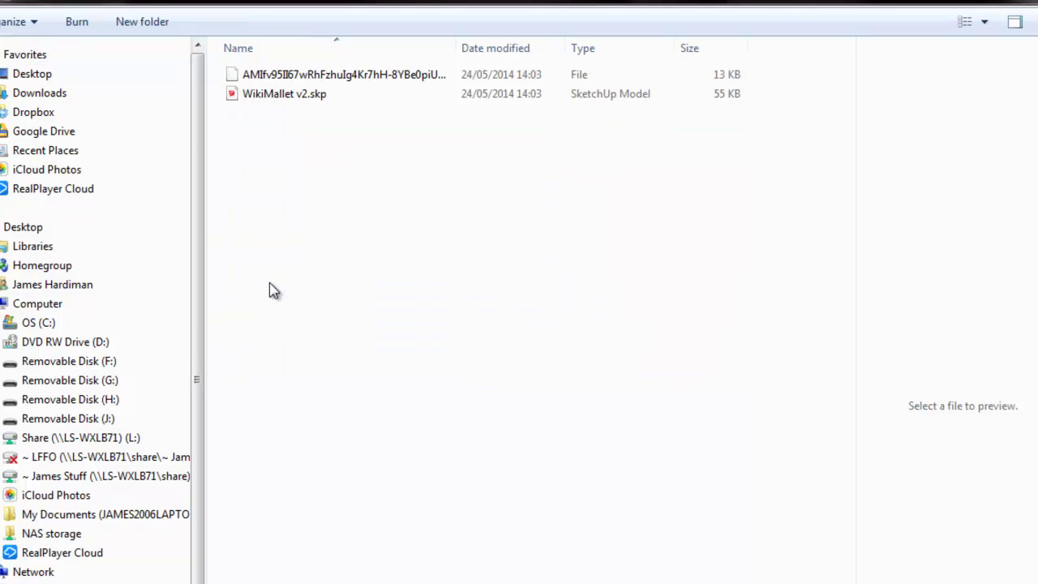
Permanently delete the 13 KB file without an extension from the Wiki Mallet folder
left_click(322, 76)
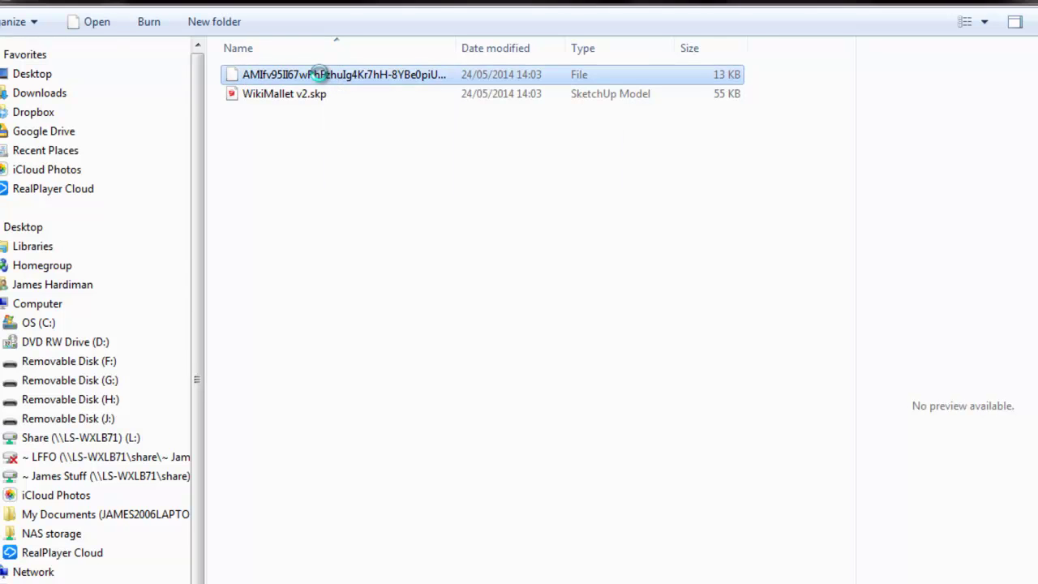
right_click(322, 74)
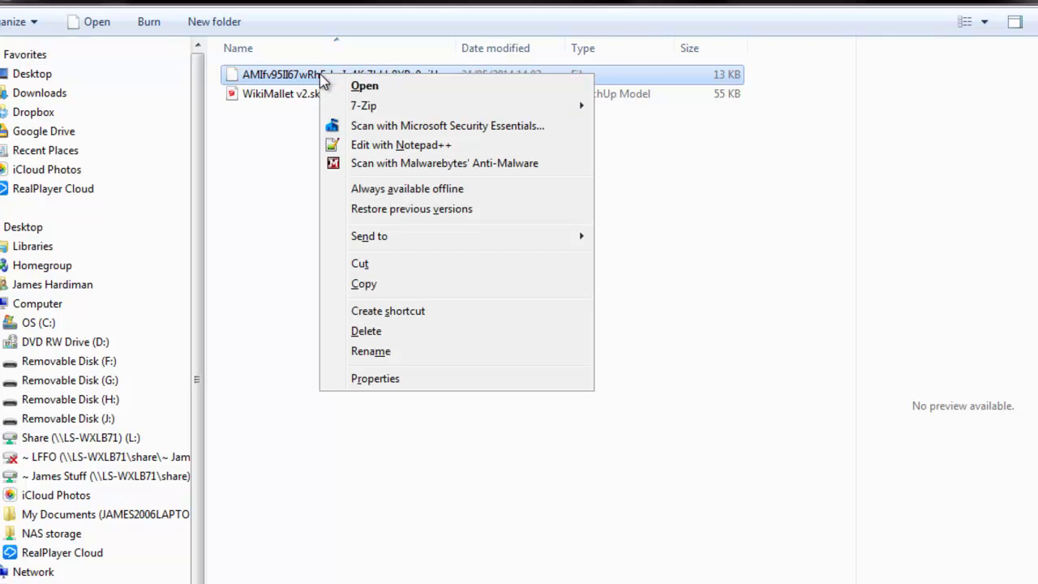
left_click(407, 340)
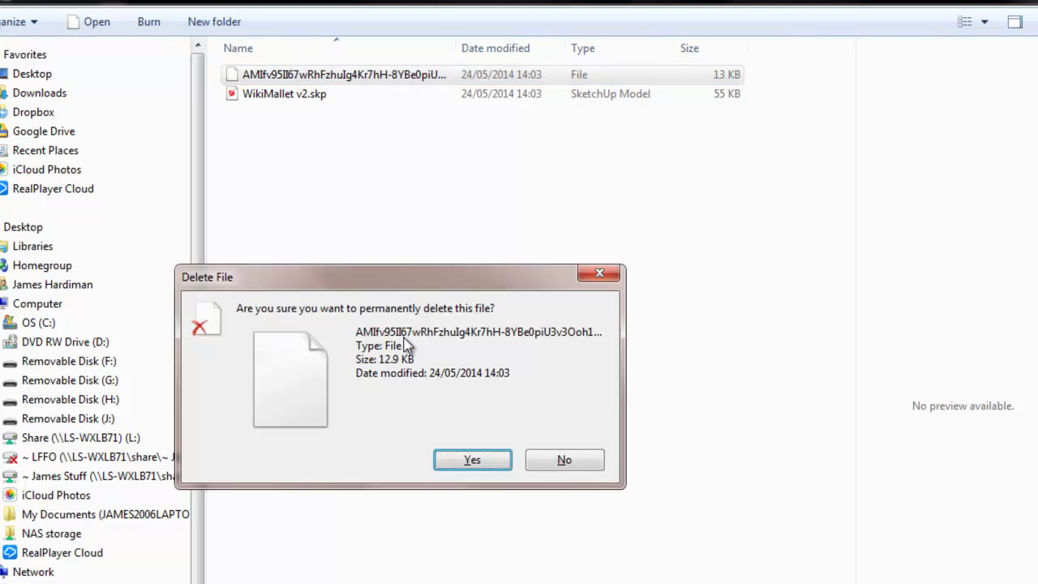
left_click(487, 463)
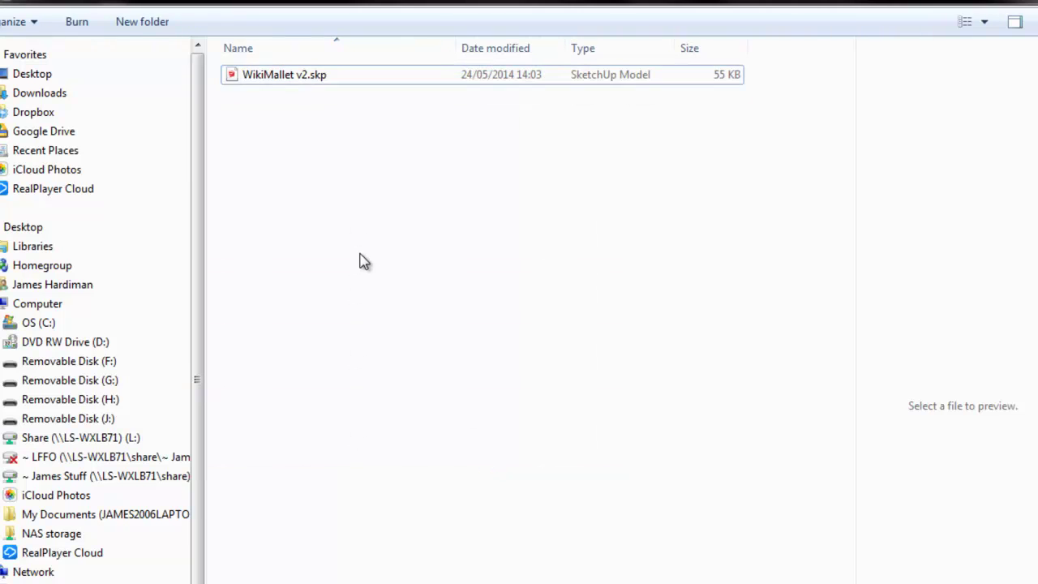
Open WikiMallet v2.skp in SketchUp Make and dismiss the welcome window
left_click(290, 81)
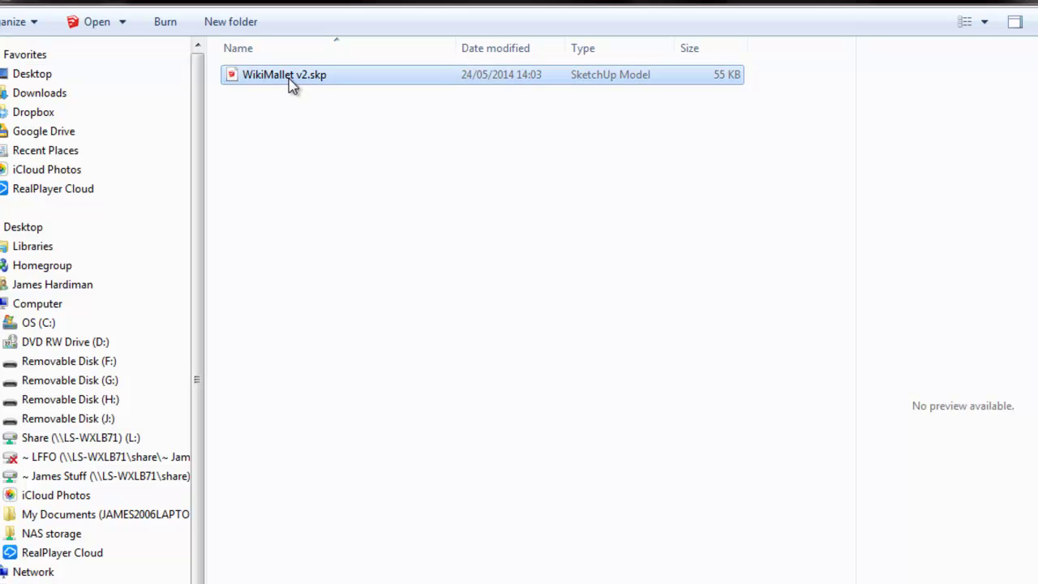
double_click(291, 81)
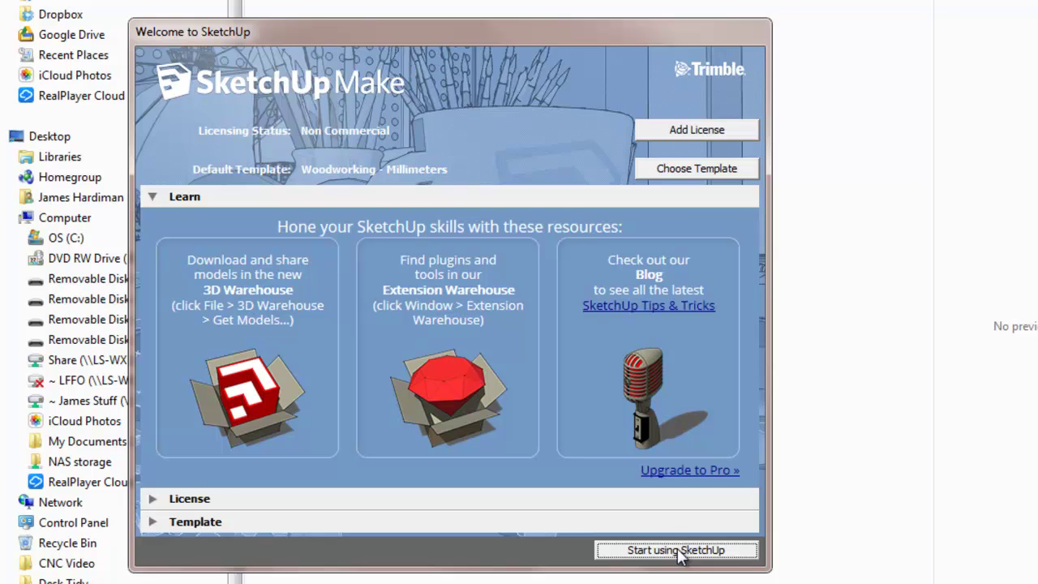
left_click(678, 549)
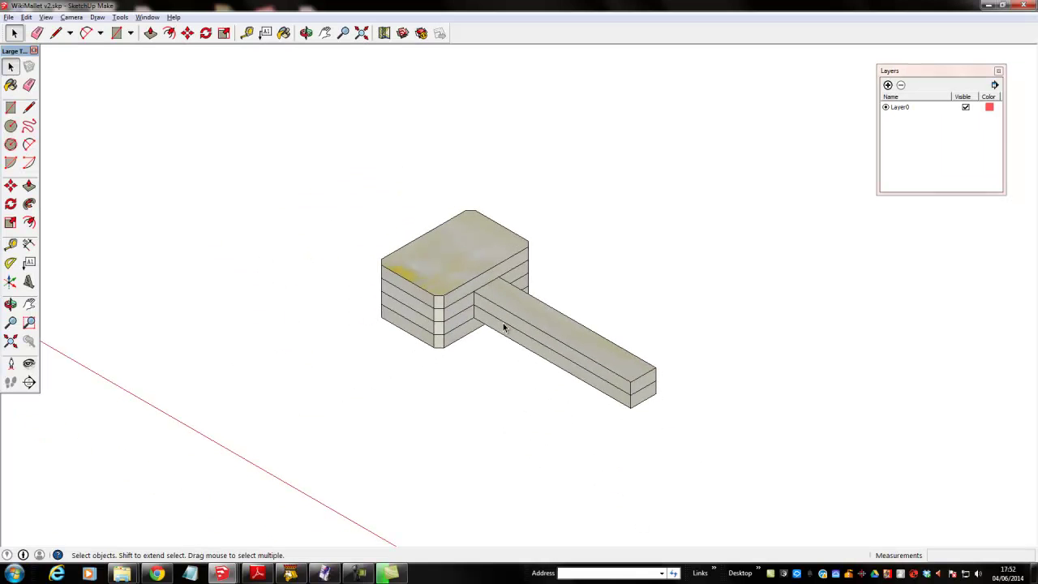
Explode the mallet component into its separate parts and clear the selection
left_click(461, 287)
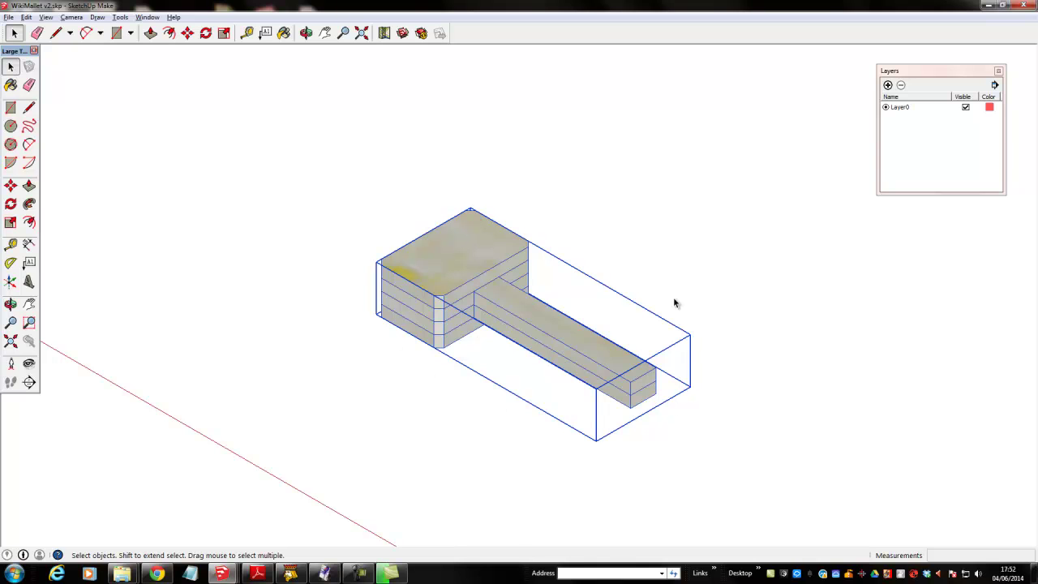
right_click(525, 312)
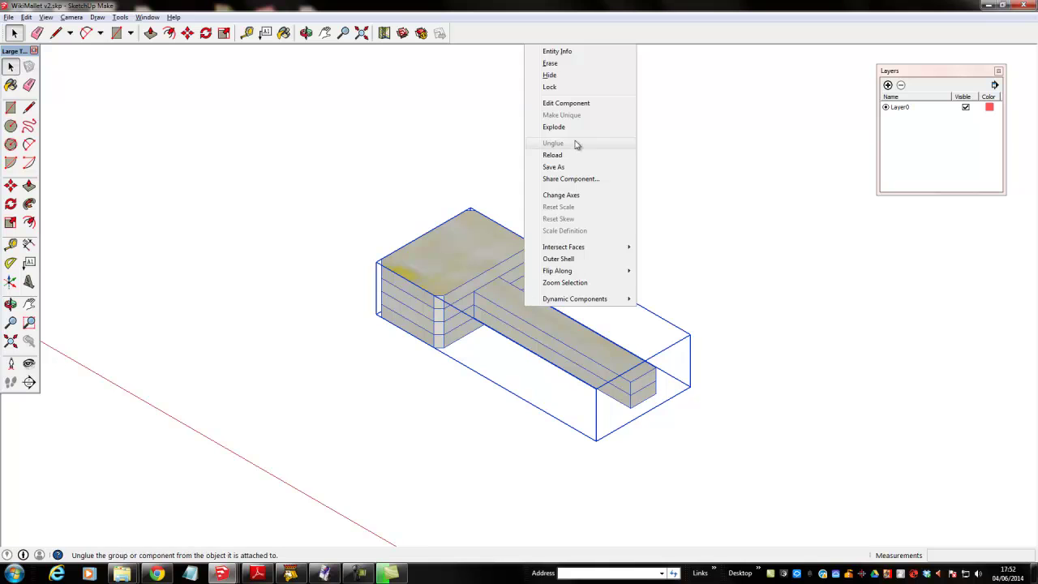
left_click(552, 126)
left_click(582, 172)
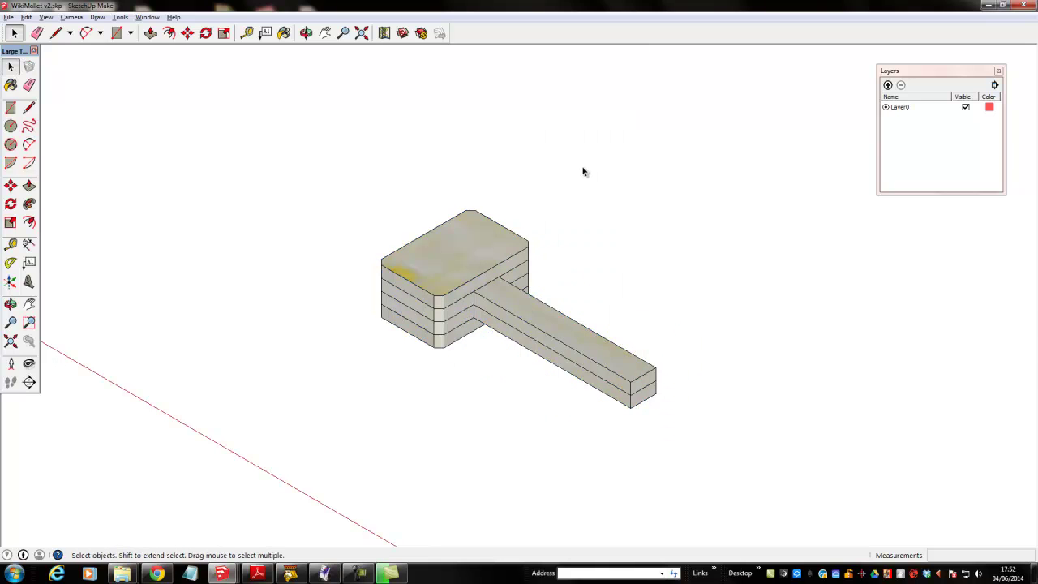
Move the top rectangular plate off the mallet head, placing it about 0.199 m away
left_click(510, 269)
key("m")
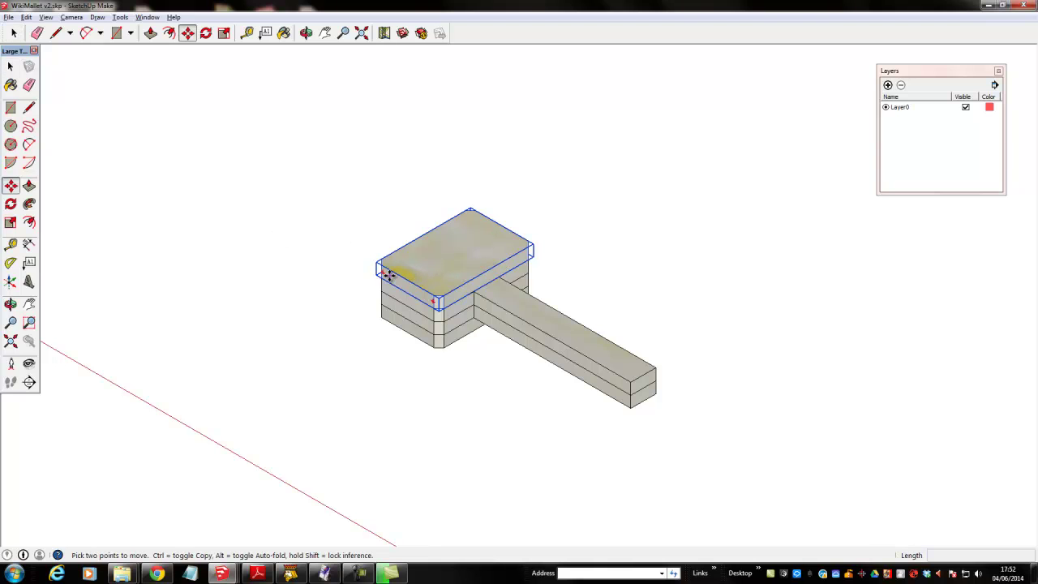
left_click(395, 280)
key("Escape")
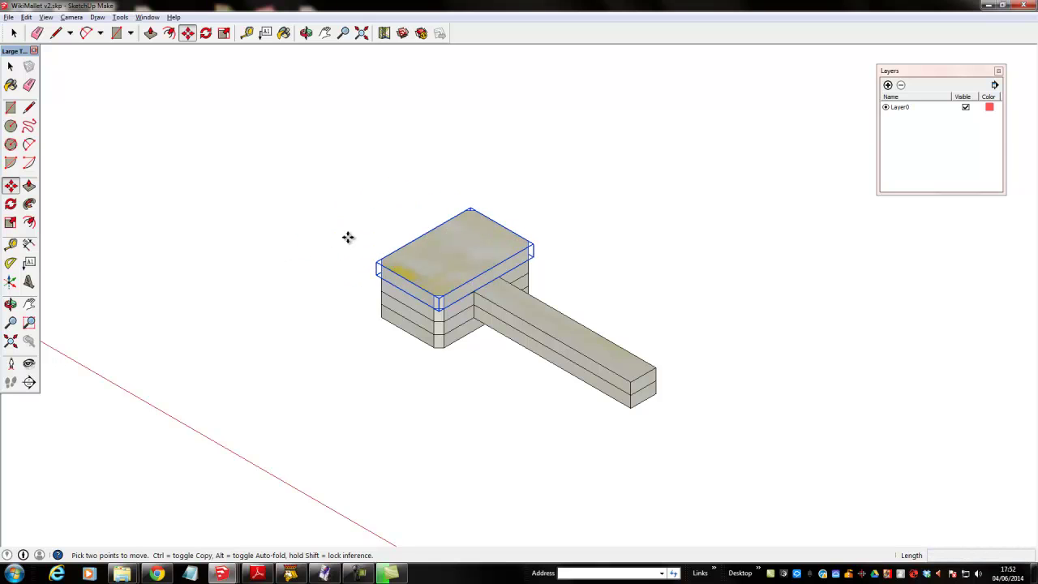
left_click(434, 264)
left_click(268, 235)
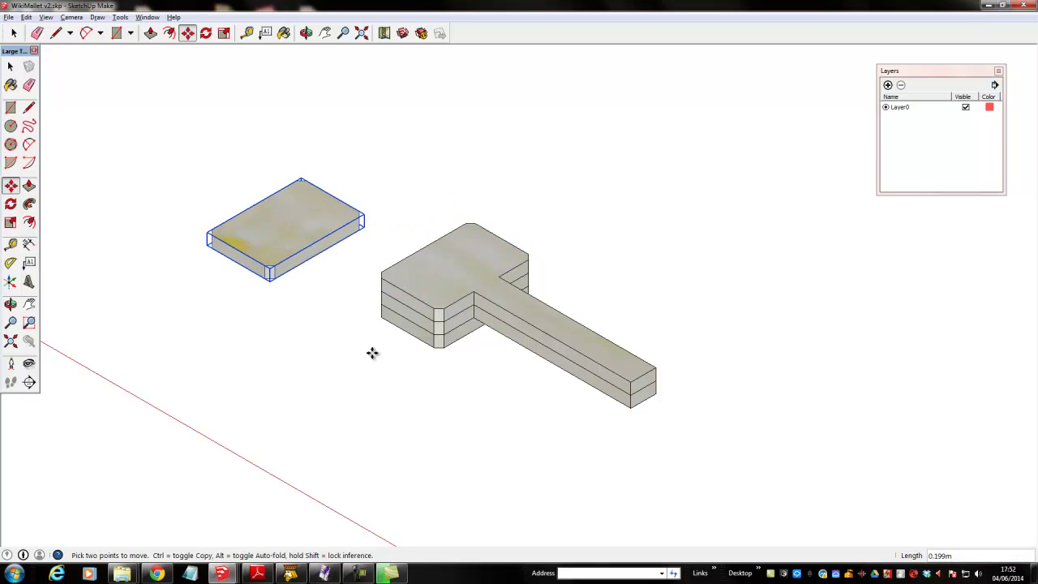
key("space")
Move the upper handle-shaped layer off the mallet stack, placing it about 0.236 m away
left_click(477, 281)
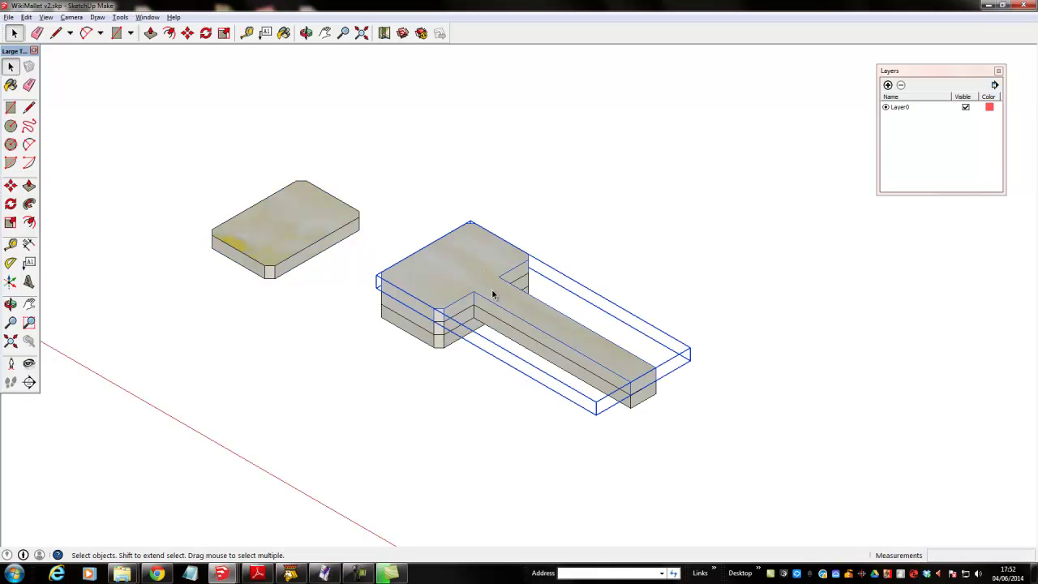
key("m")
left_click(467, 278)
key("ctrl")
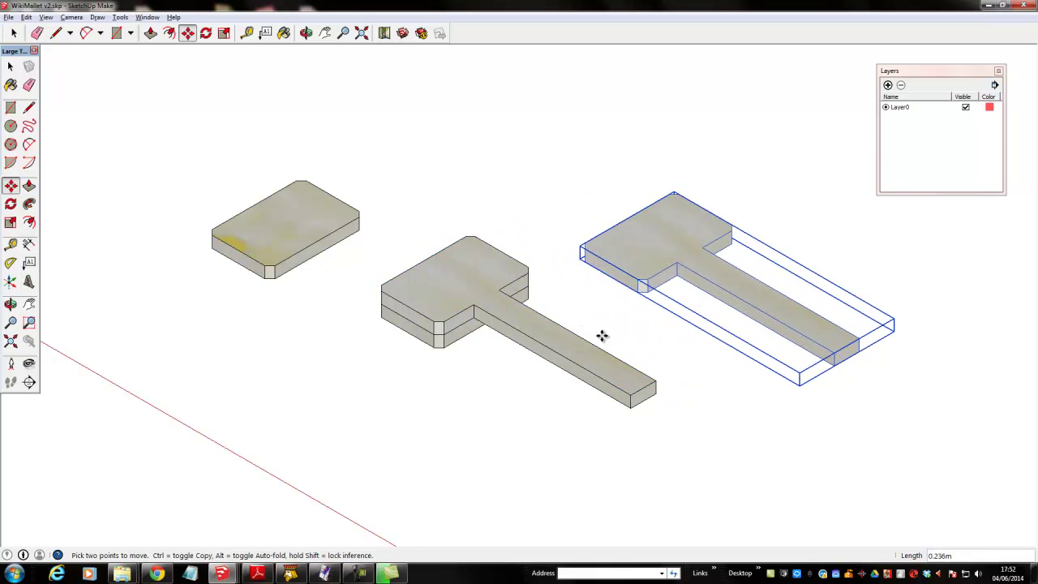
left_click(602, 334)
key("space")
Move the remaining handle-shaped layer about 0.241 m off the bottom plate and clear the selection
left_click(545, 336)
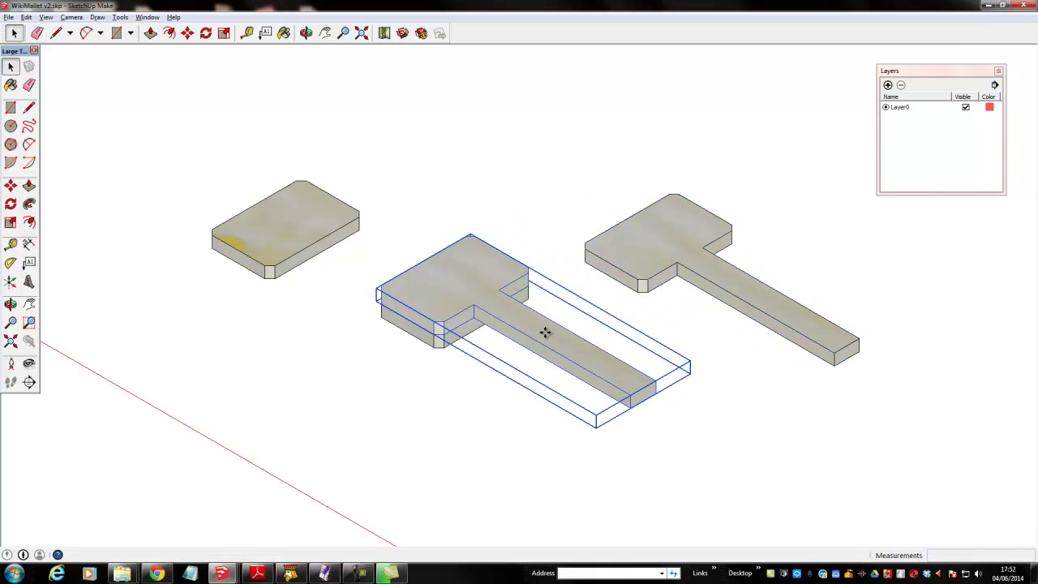
key("m")
left_click(559, 343)
key("ctrl")
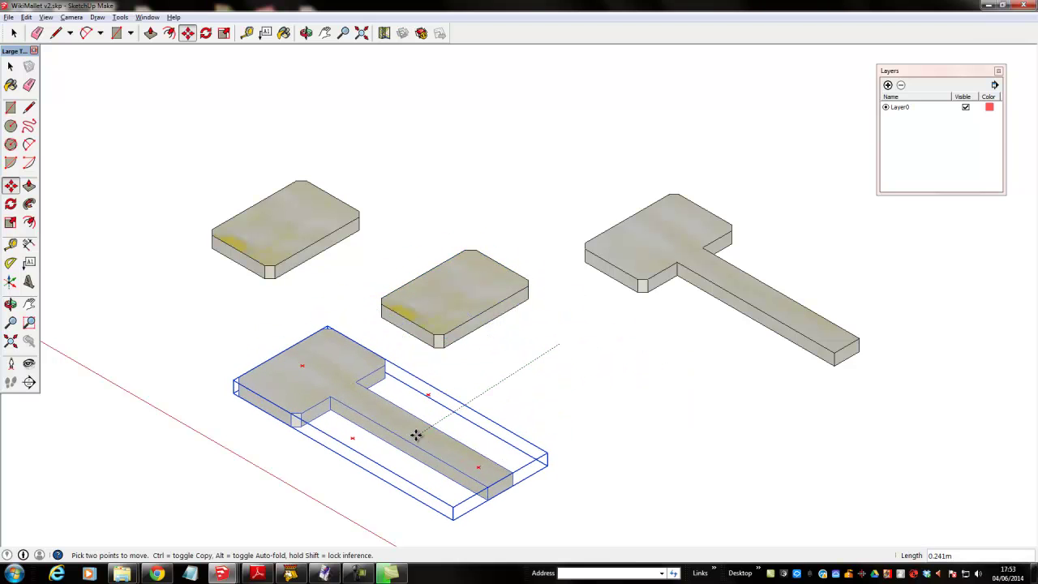
left_click(412, 431)
key("space")
left_click(387, 270)
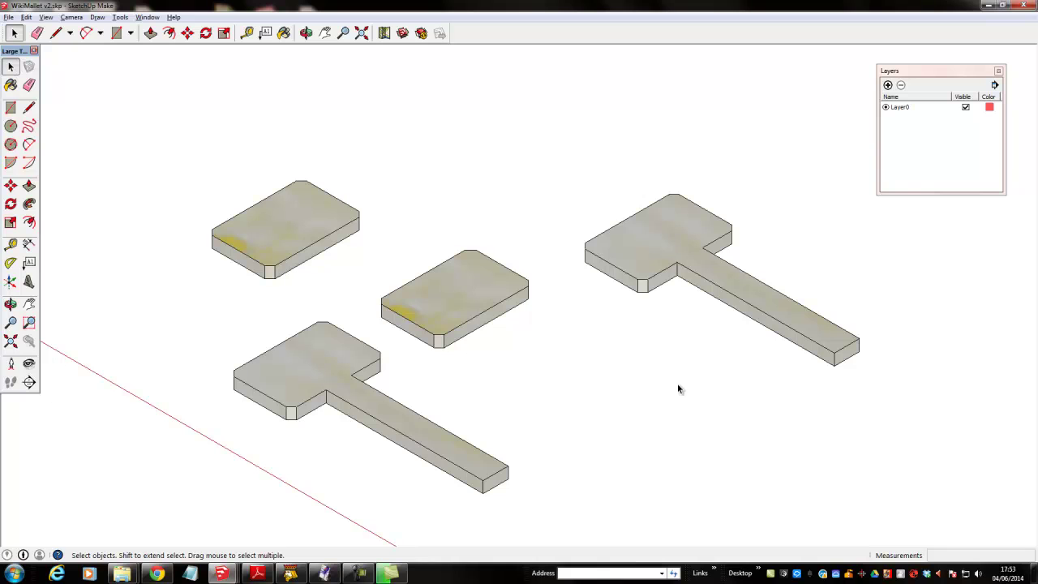
Undo the three moves of the mallet's layers
left_click(27, 17)
left_click(40, 30)
left_click(26, 17)
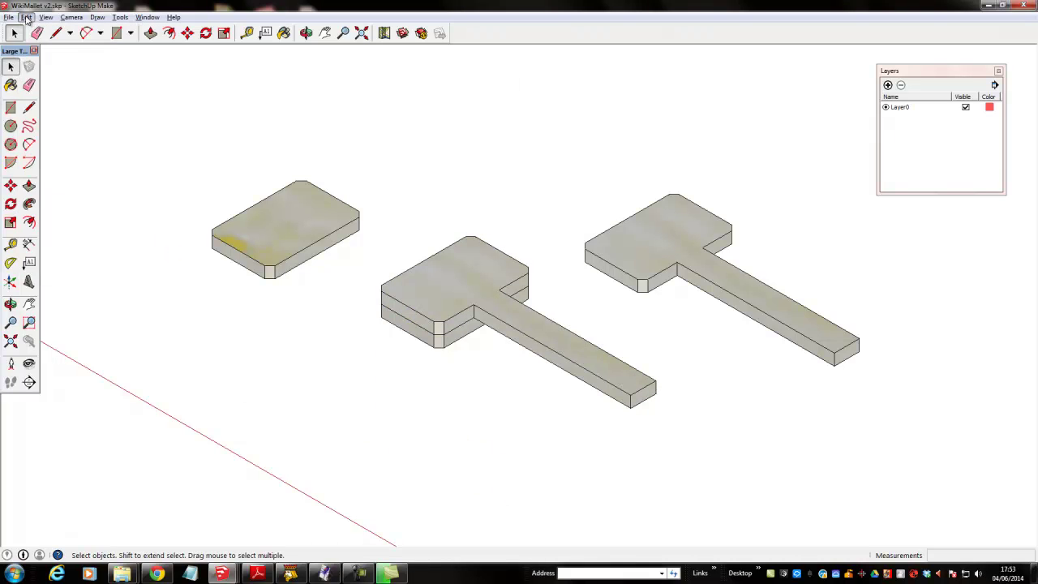
left_click(36, 30)
left_click(27, 17)
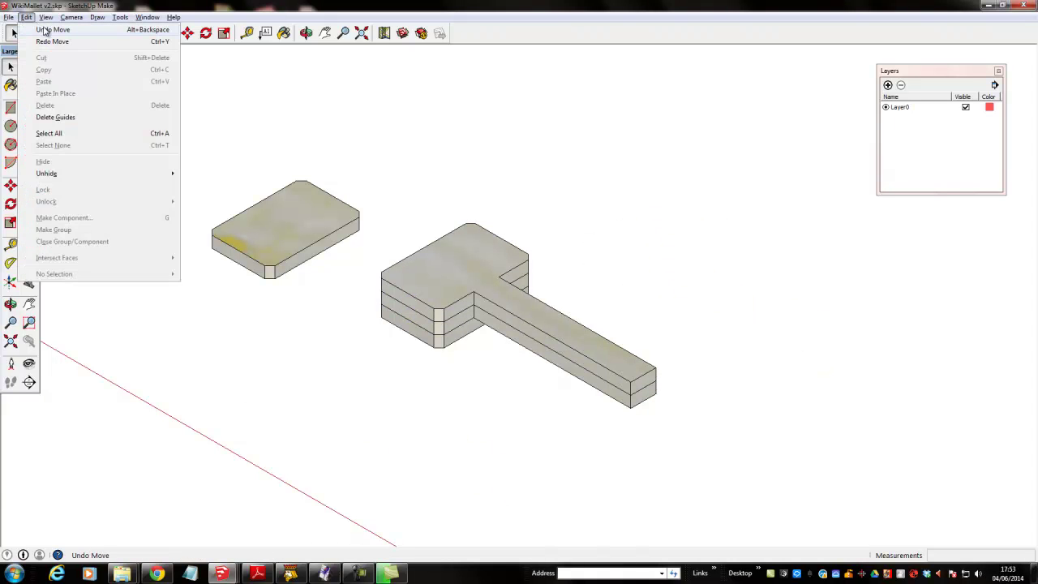
left_click(46, 30)
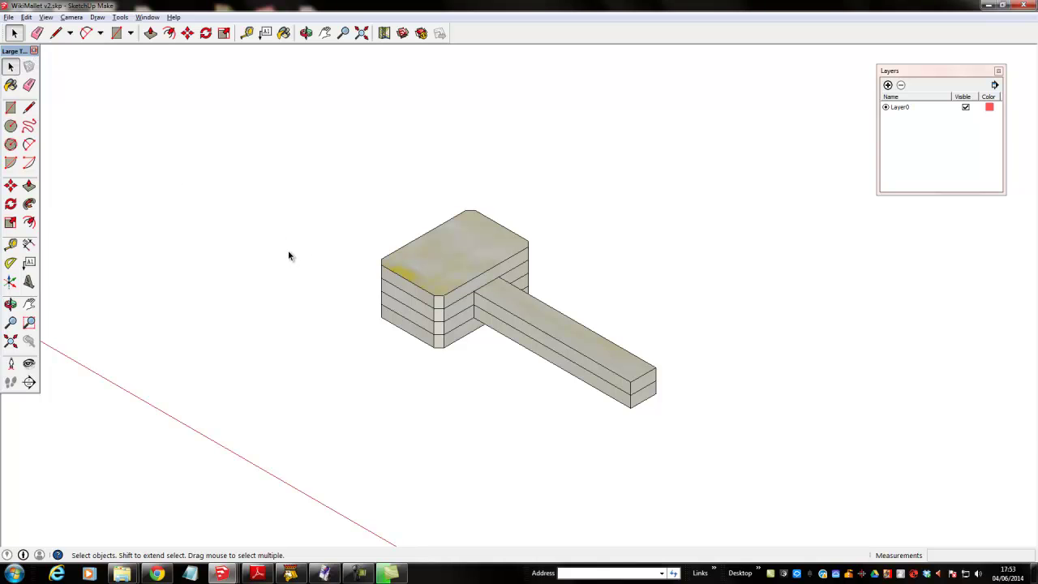
Switch to Windows Explorer and open Basic C-series section components.skp from the Basic C Section folder in SketchUp
left_click(122, 574)
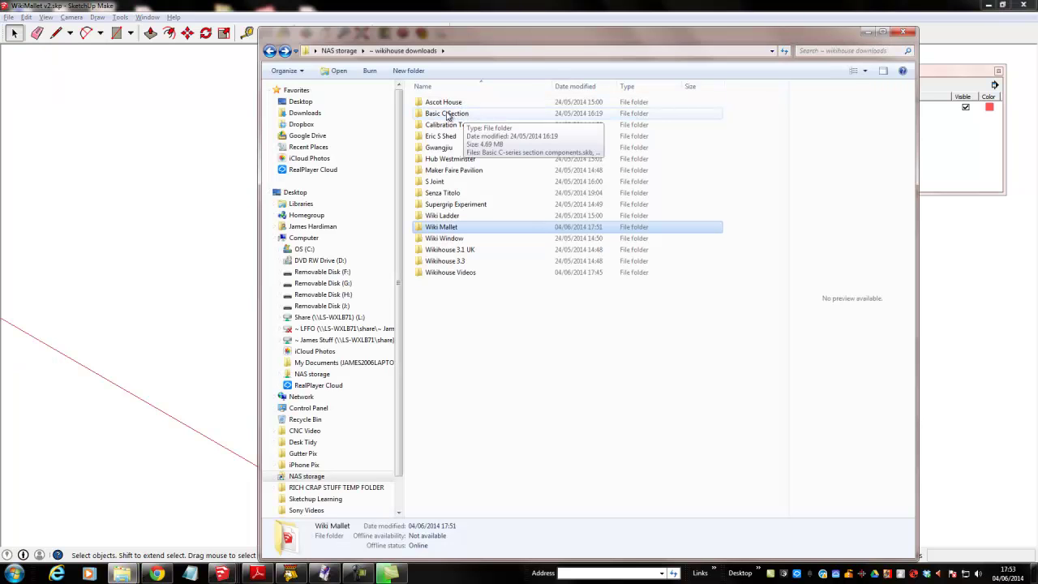
double_click(447, 113)
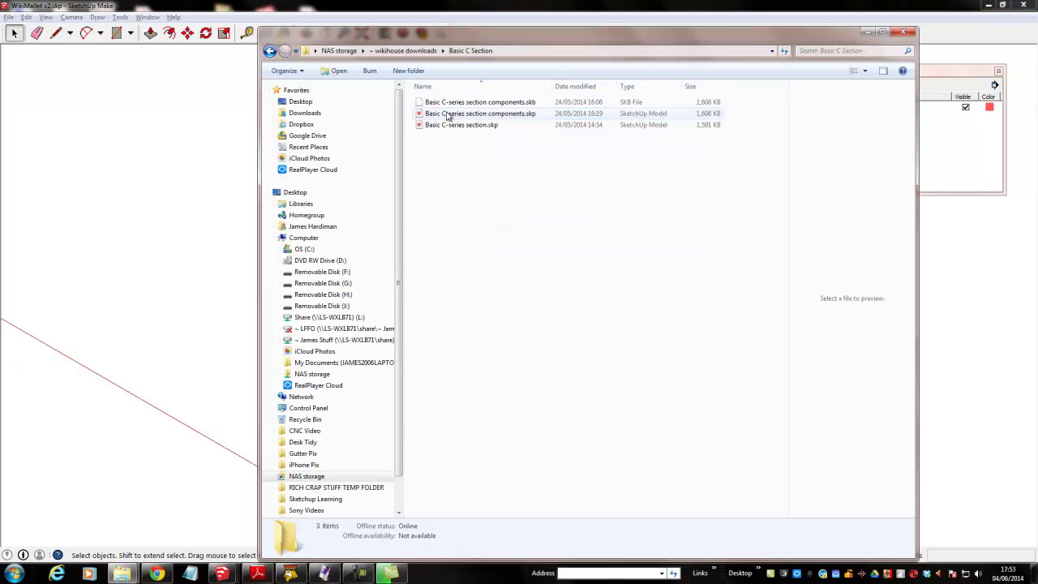
double_click(447, 114)
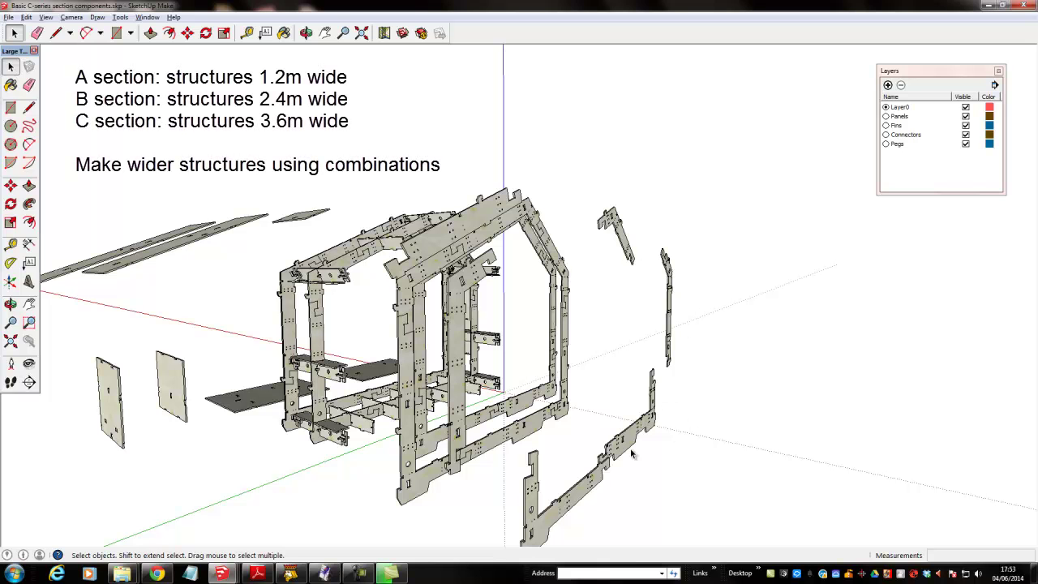
Move the near loose wall upright about 669 mm onto the notched end of the exploded frame's base piece
middle_click_drag(709, 462, 425, 380)
scroll(531, 410, "up", 4)
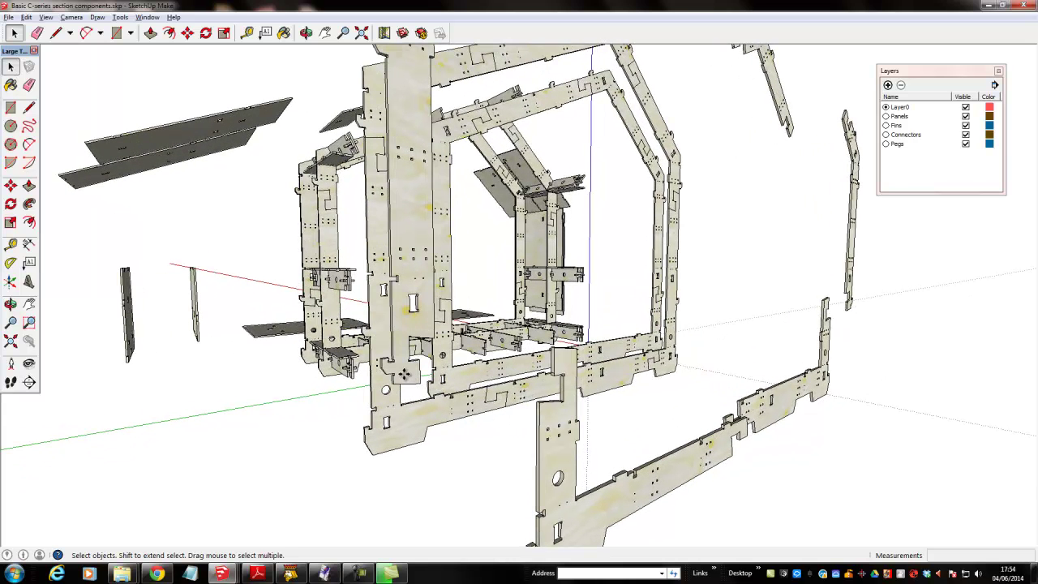
left_click(403, 373)
key("m")
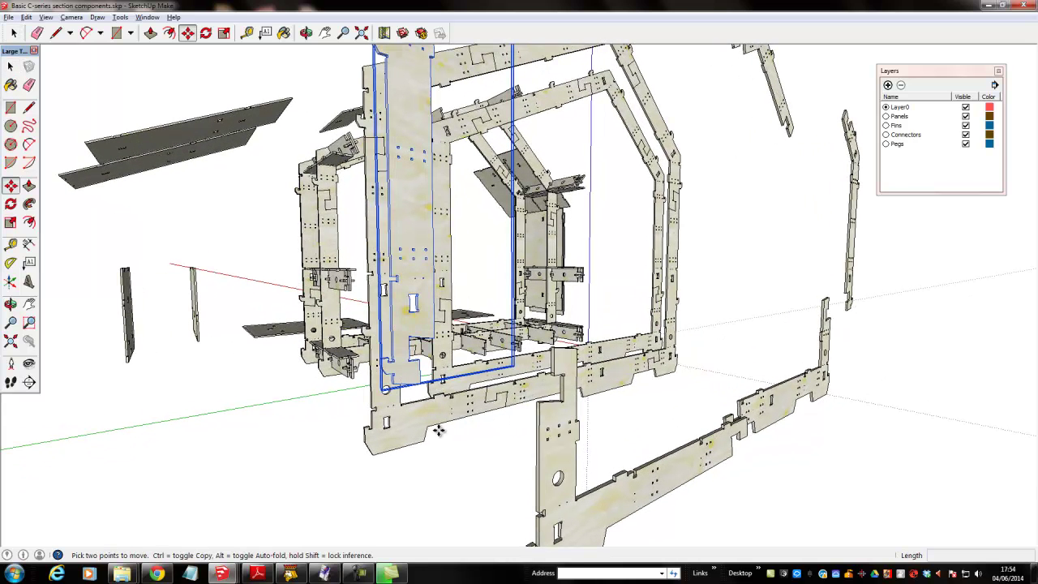
left_click(415, 384)
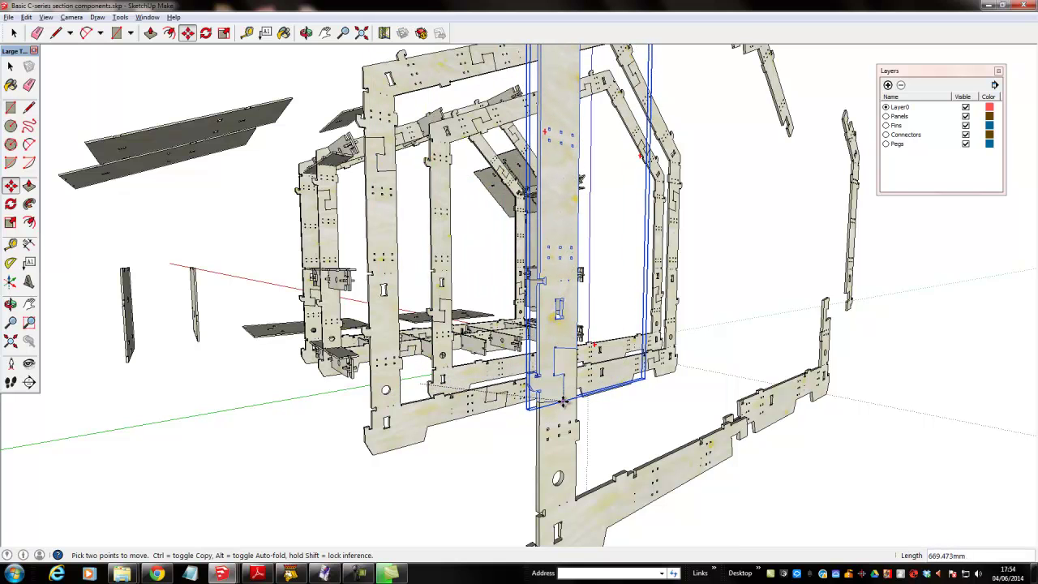
middle_click_drag(621, 401, 723, 350)
key("space")
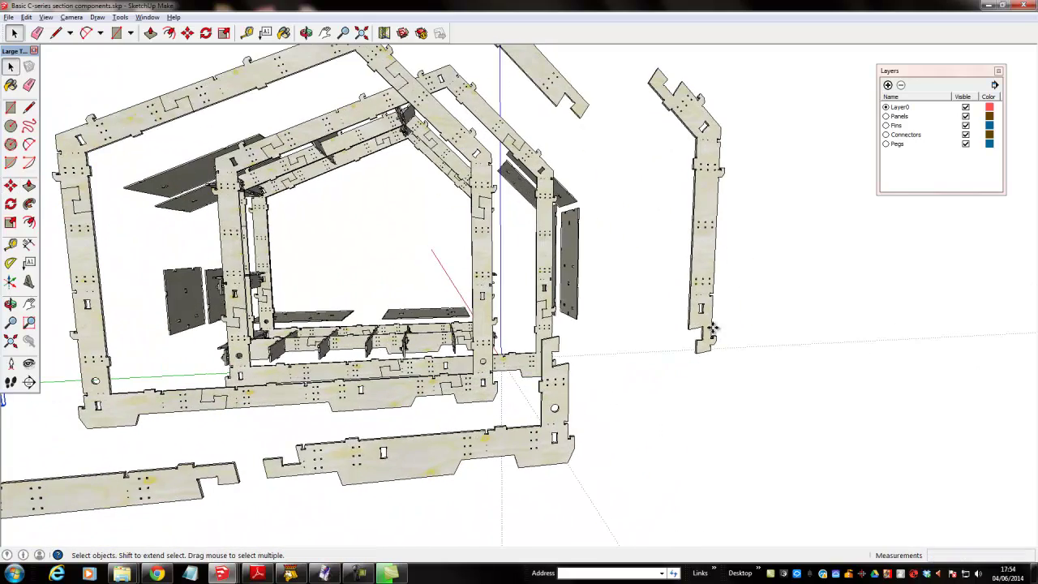
Move the opposite loose wall upright about 1258 mm, snapping its lower end to the notched endpoint of the base piece
left_click(706, 313)
key("m")
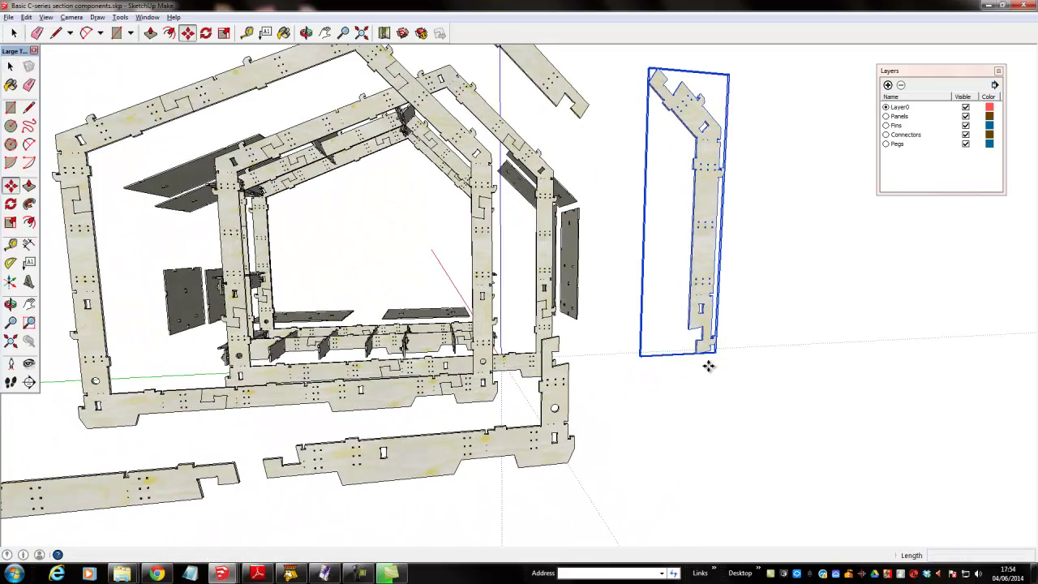
left_click(699, 351)
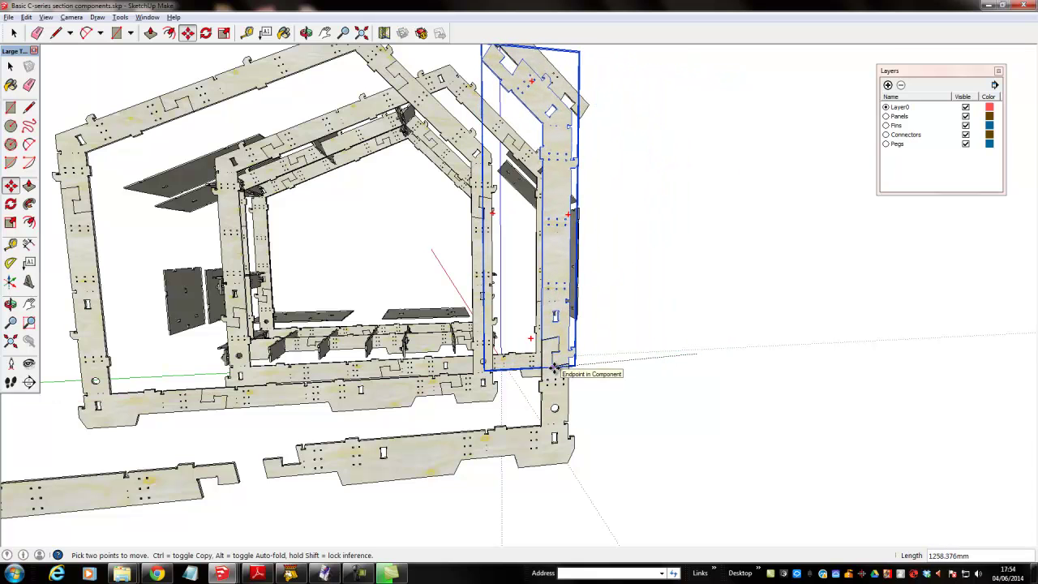
left_click(553, 366)
middle_click_drag(662, 395, 734, 381)
key("space")
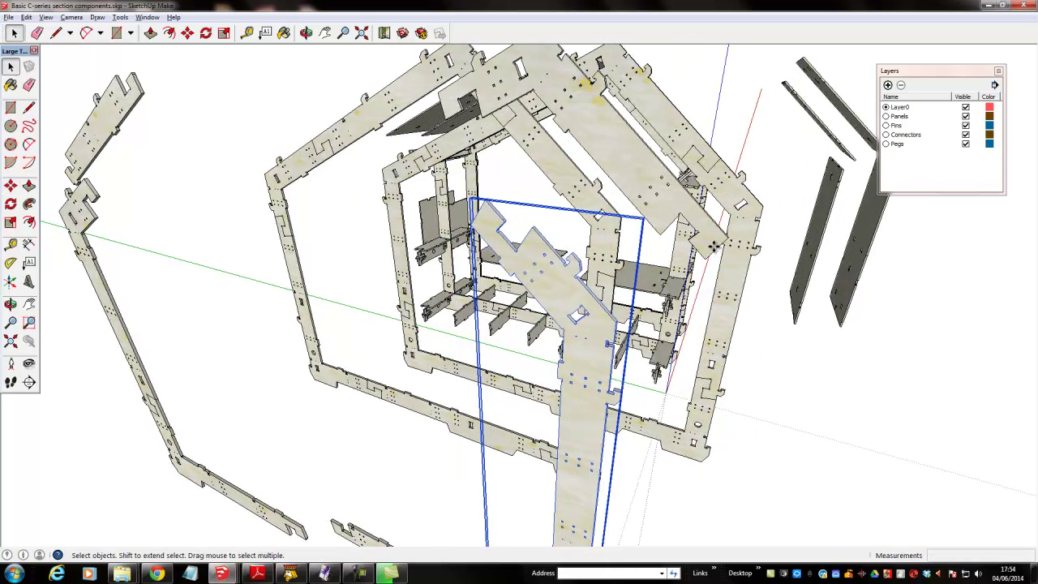
Move the loose roof piece with the ridge corner by its notched lower end onto the top joint of the placed upright
left_click(714, 248)
key("m")
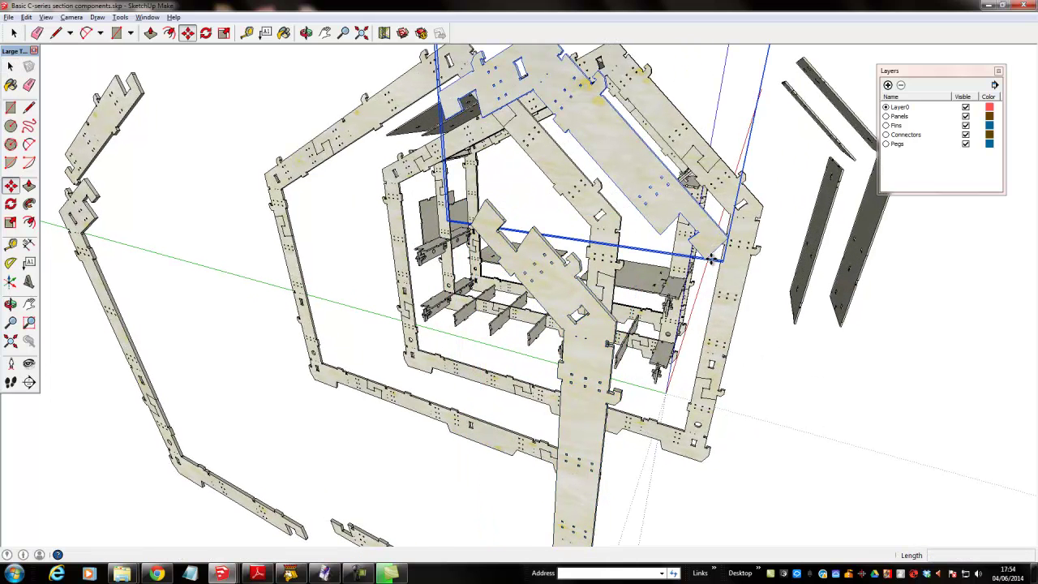
left_click(705, 257)
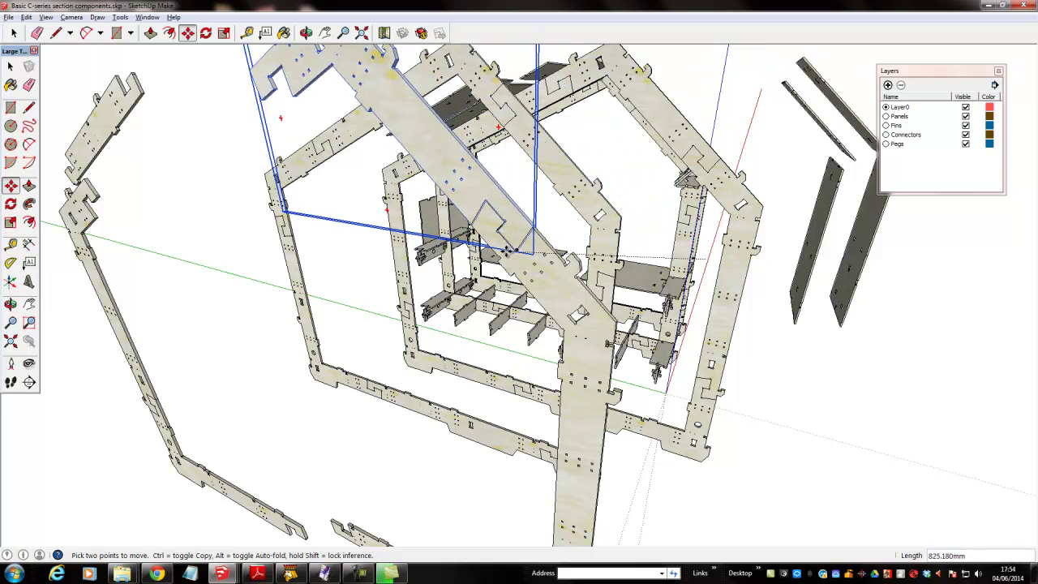
scroll(509, 253, "up", 5)
middle_click_drag(592, 273, 718, 359)
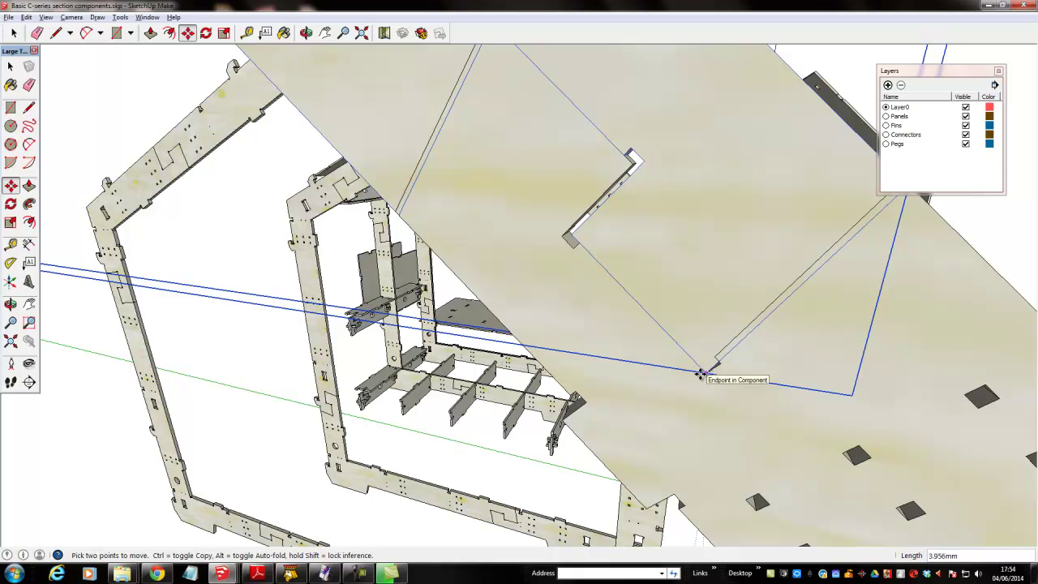
middle_click_drag(746, 341, 814, 340)
scroll(814, 340, "down", 5)
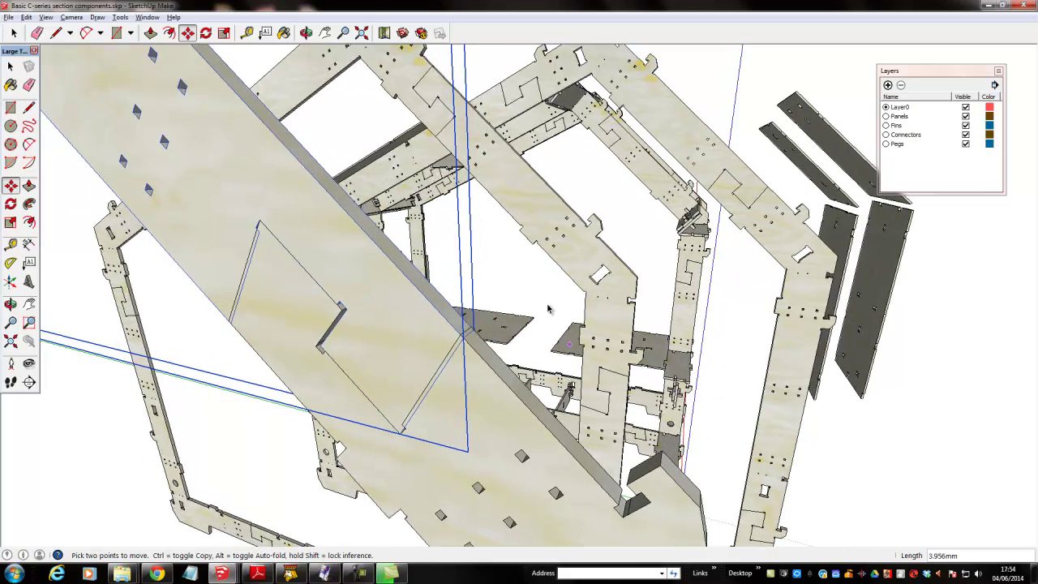
key("space")
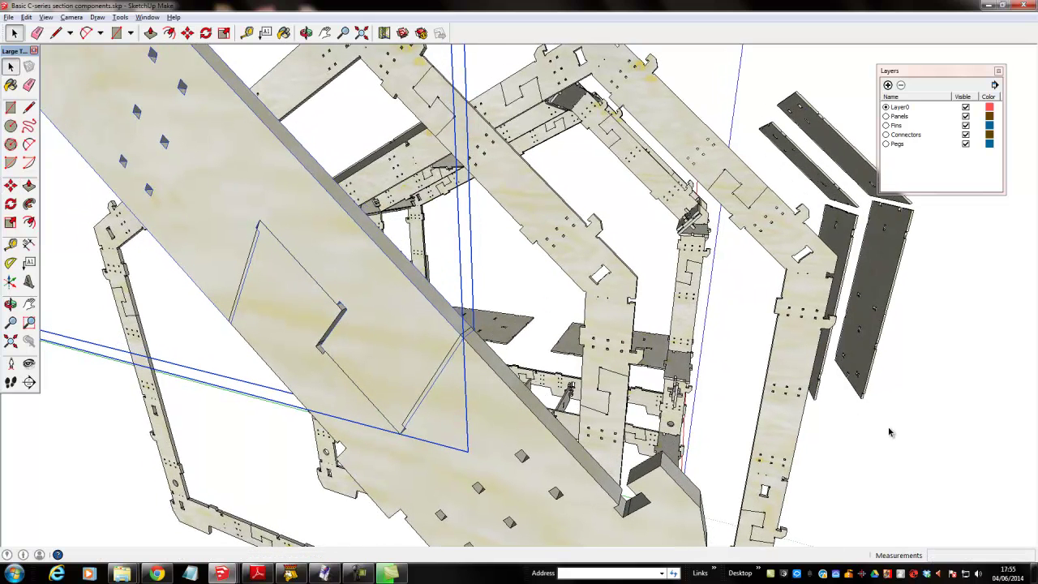
Shift the ridge roof piece about 3.4 mm to close the gap in its joint with the upright, and clear the selection
left_click(455, 334)
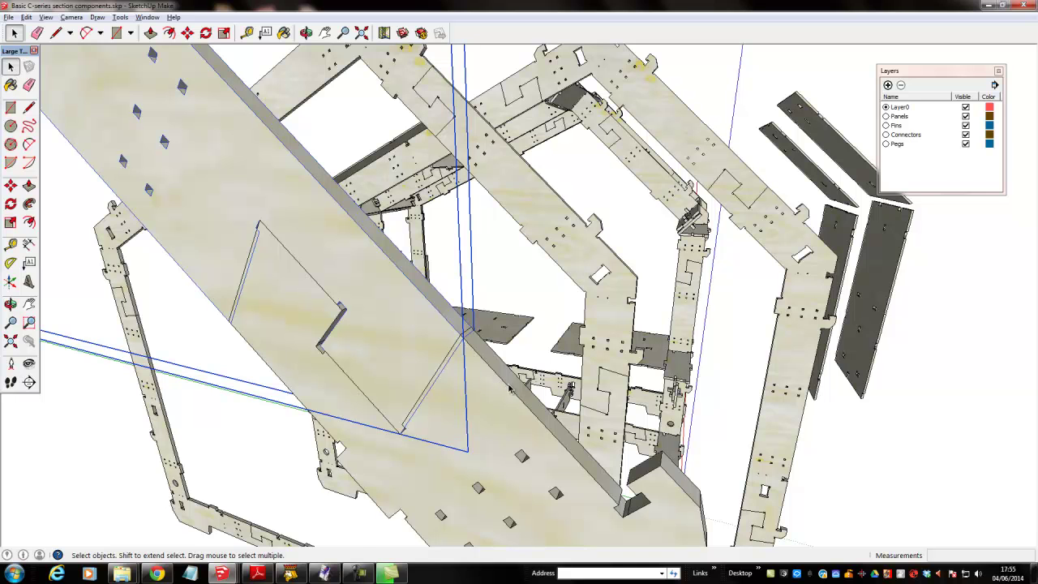
key("m")
left_click(464, 337)
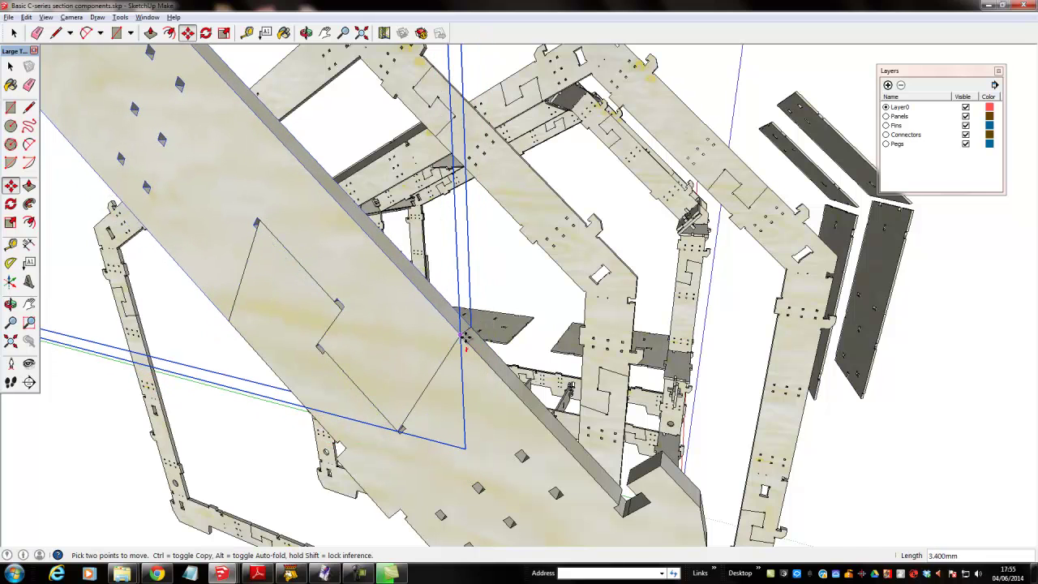
left_click(464, 337)
key("space")
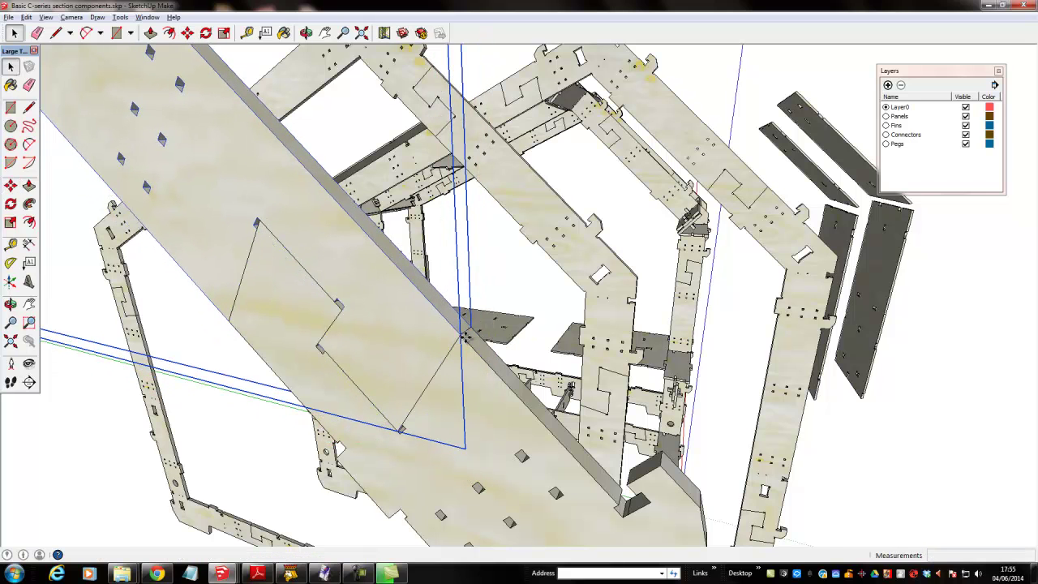
left_click(906, 447)
Move the remaining straight roof rafter about 1825 mm, snapping its upper end into the ridge piece's notch, and clear the selection
scroll(904, 444, "down", 2)
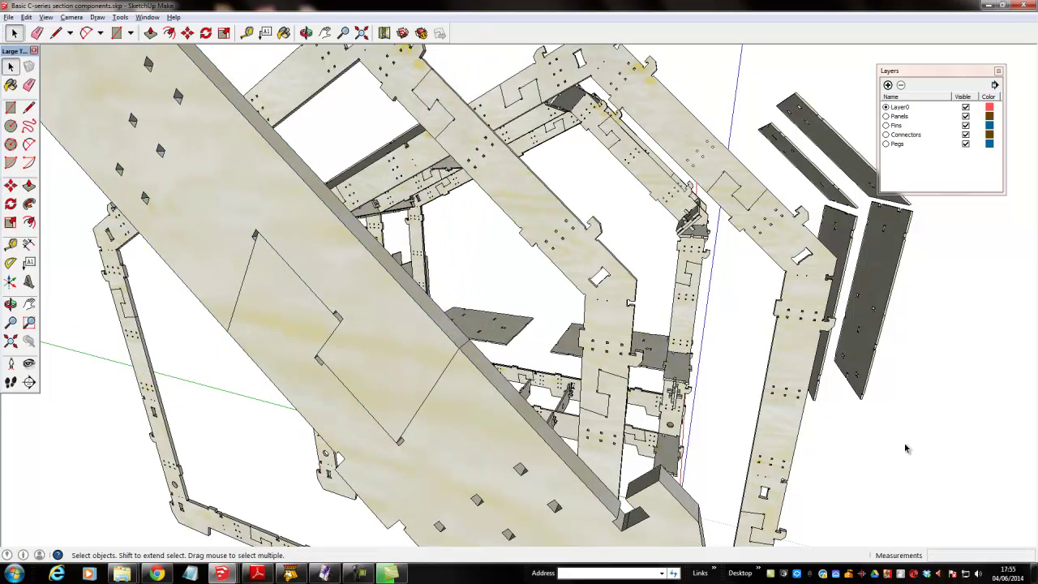
middle_click_drag(904, 445, 245, 334)
left_click(245, 334)
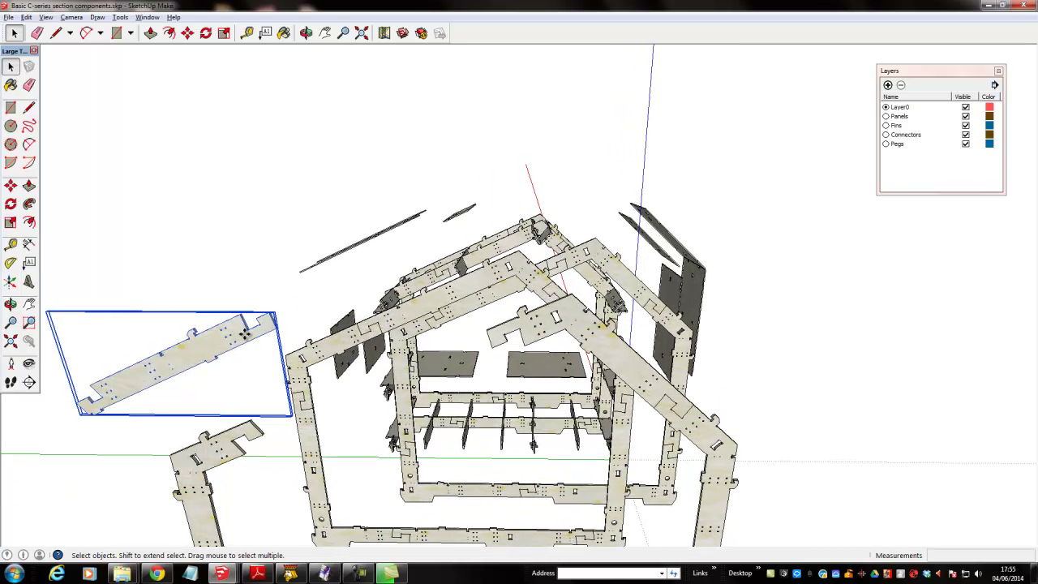
key("m")
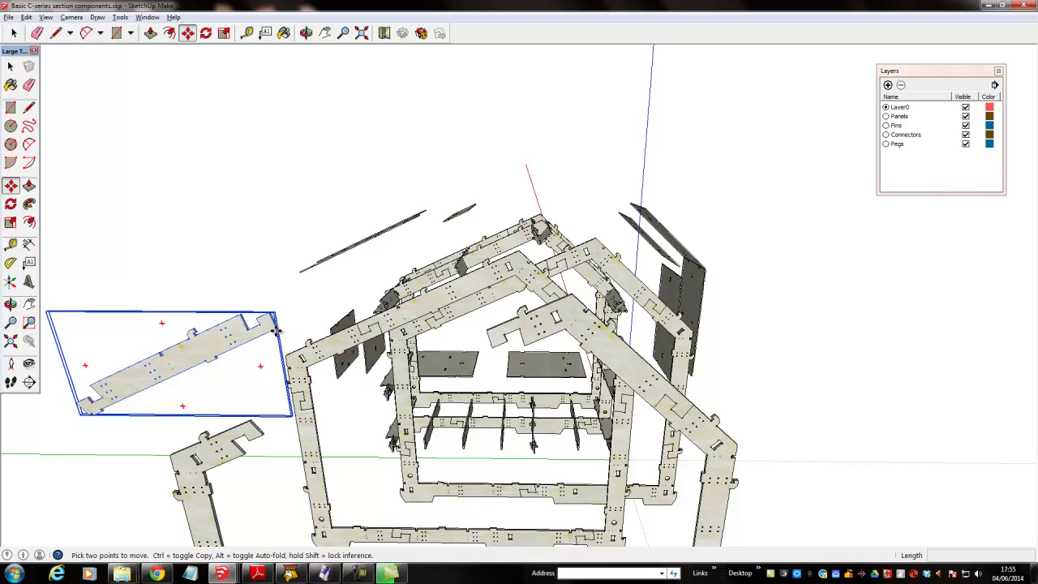
left_click(276, 331)
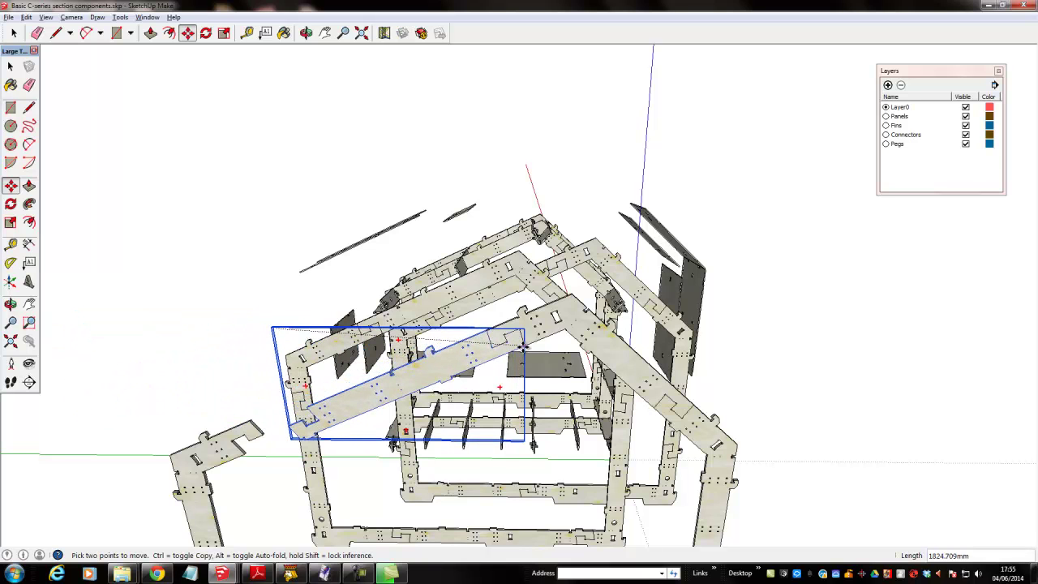
left_click(523, 347)
key("space")
left_click(248, 316)
Move the loose eave corner piece about 345 mm, snapping its upper end into the rafter's lower joint, and clear the selection
middle_click_drag(244, 318, 209, 339)
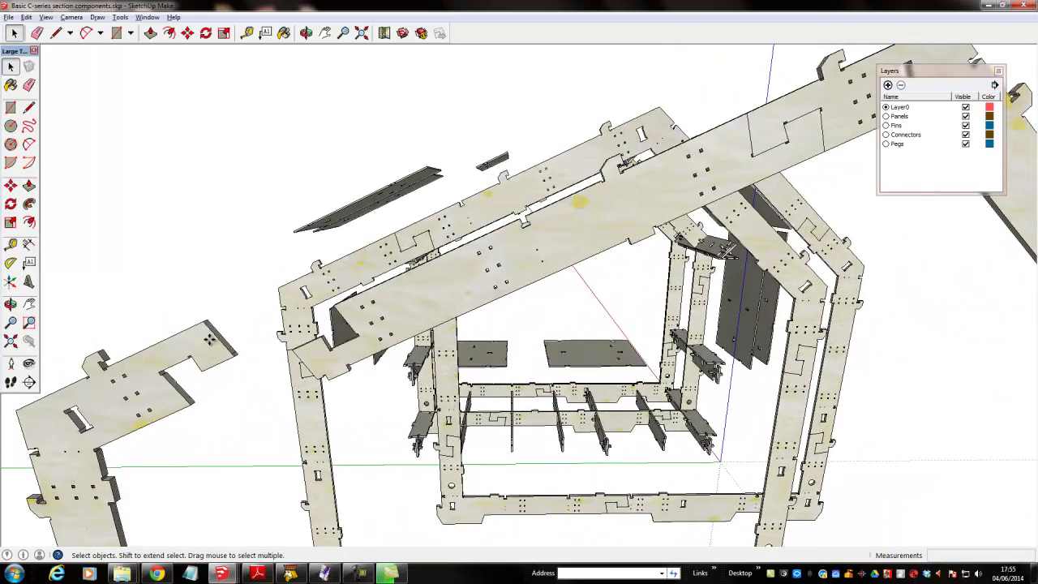
left_click(208, 345)
key("m")
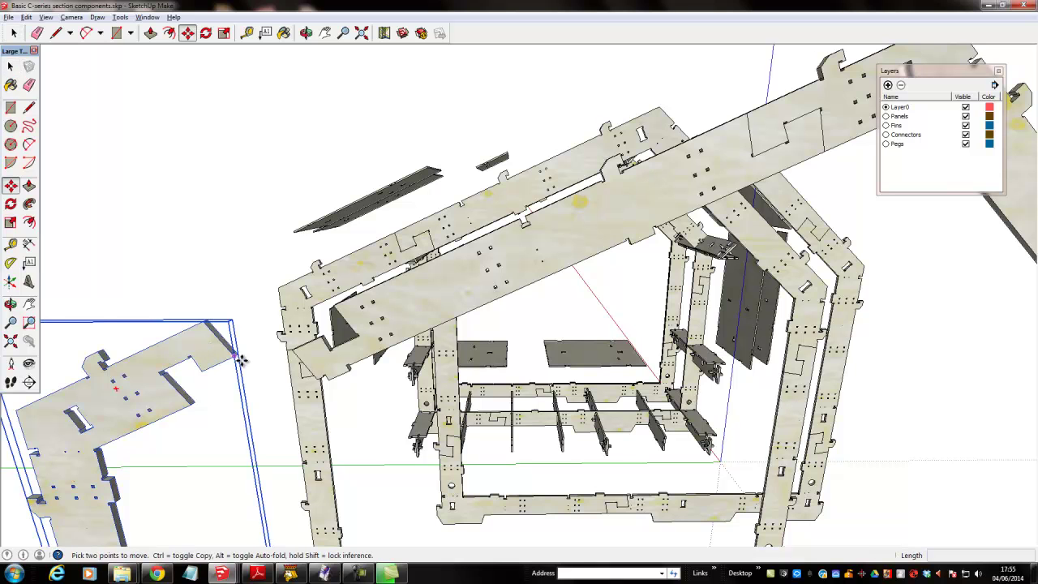
left_click(234, 354)
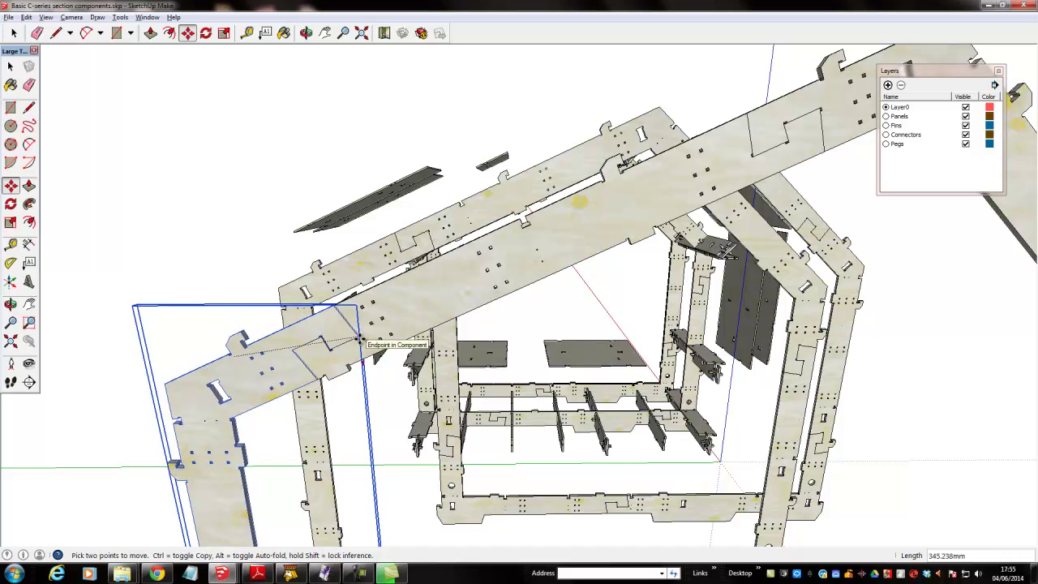
key("space")
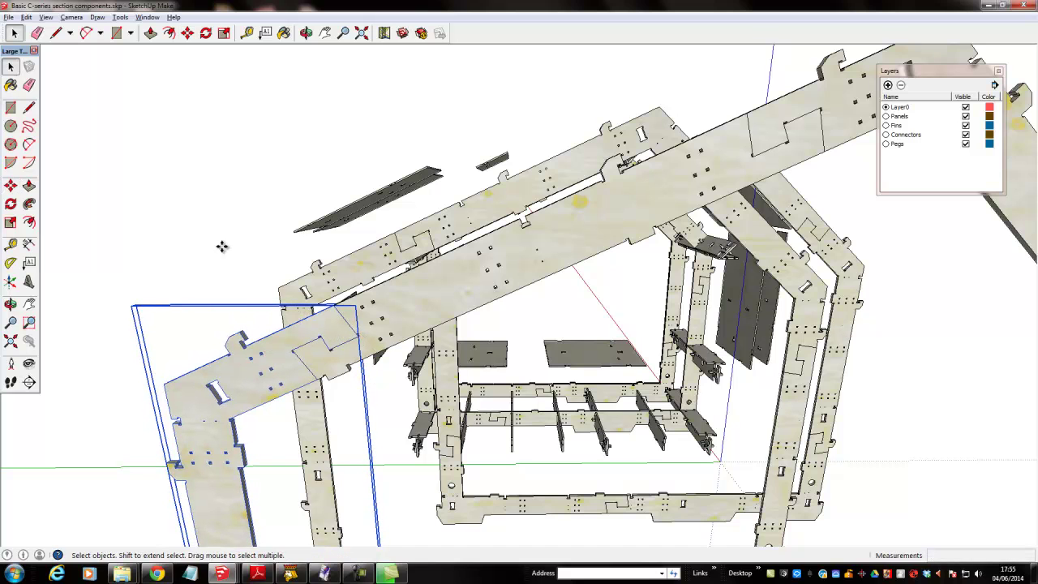
left_click(238, 272)
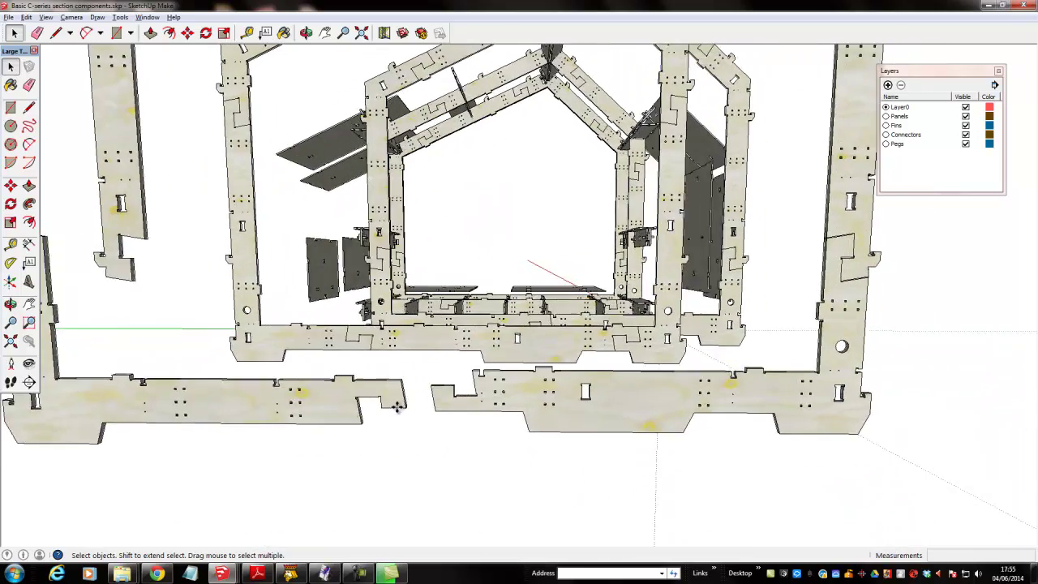
Move the loose lower corner piece about 346 mm, bringing its base end into the notch of the opposite base piece
left_click(325, 420)
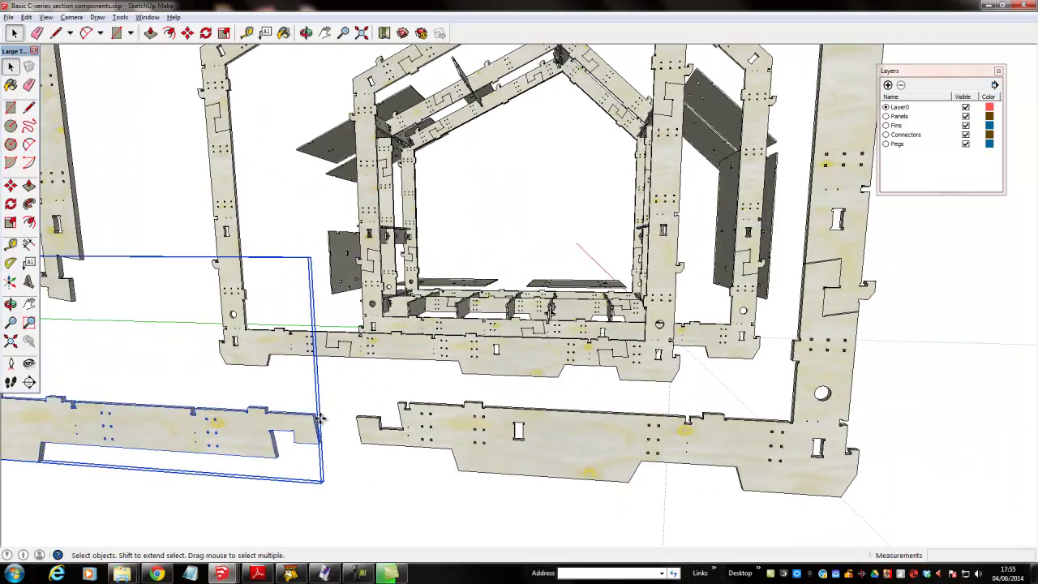
key("m")
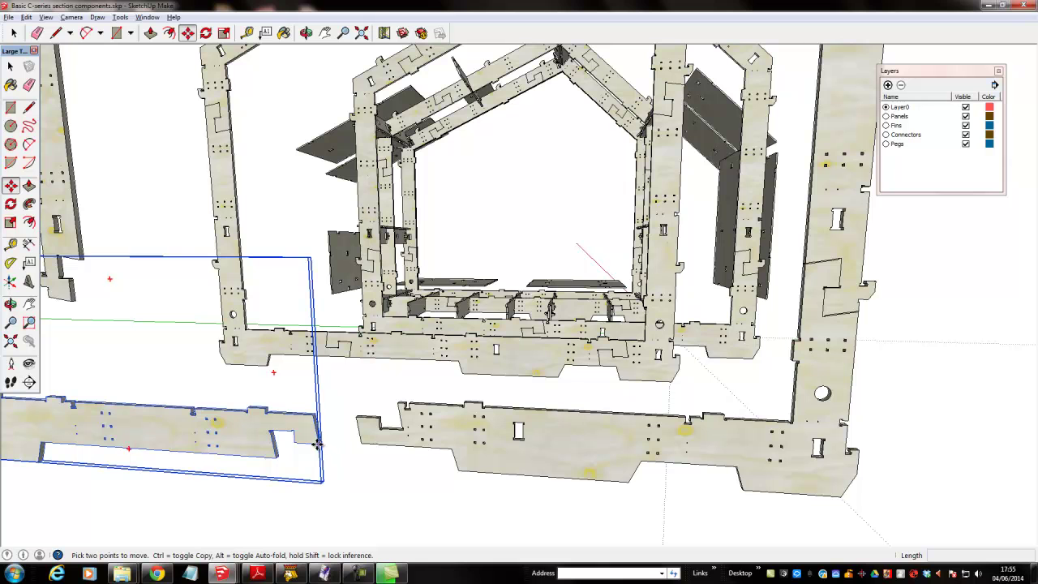
left_click(318, 443)
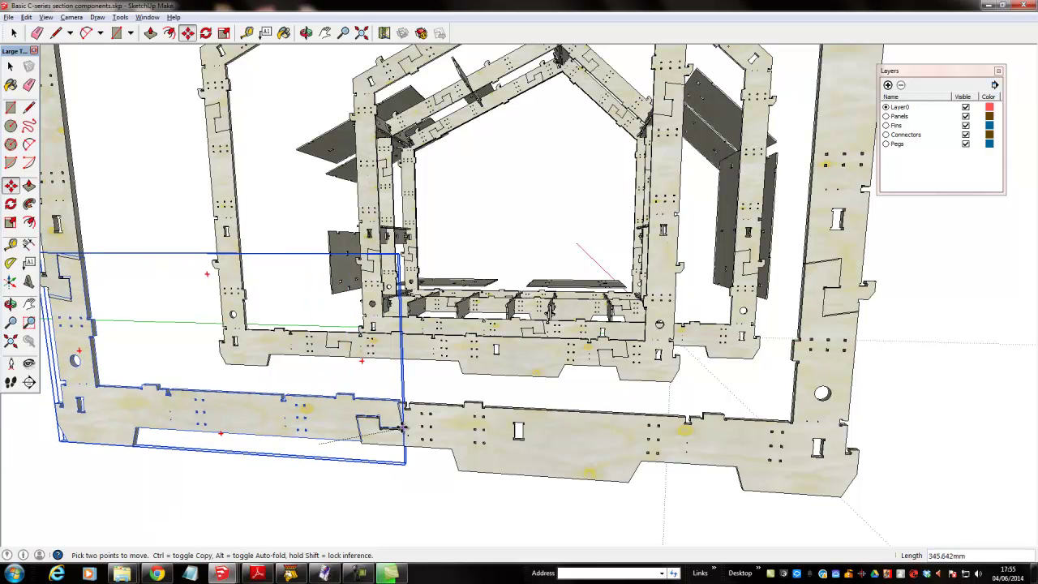
Shift the lower corner piece in small moves, snapping to joint endpoints, so its joint with the neighbouring base piece closes
scroll(418, 452, "up", 1)
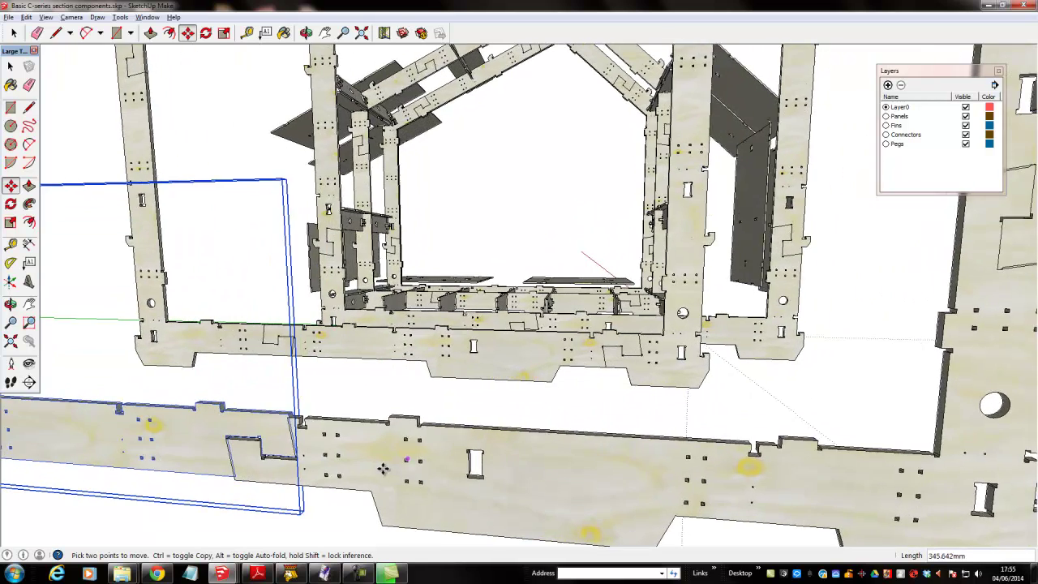
scroll(357, 468, "up", 3)
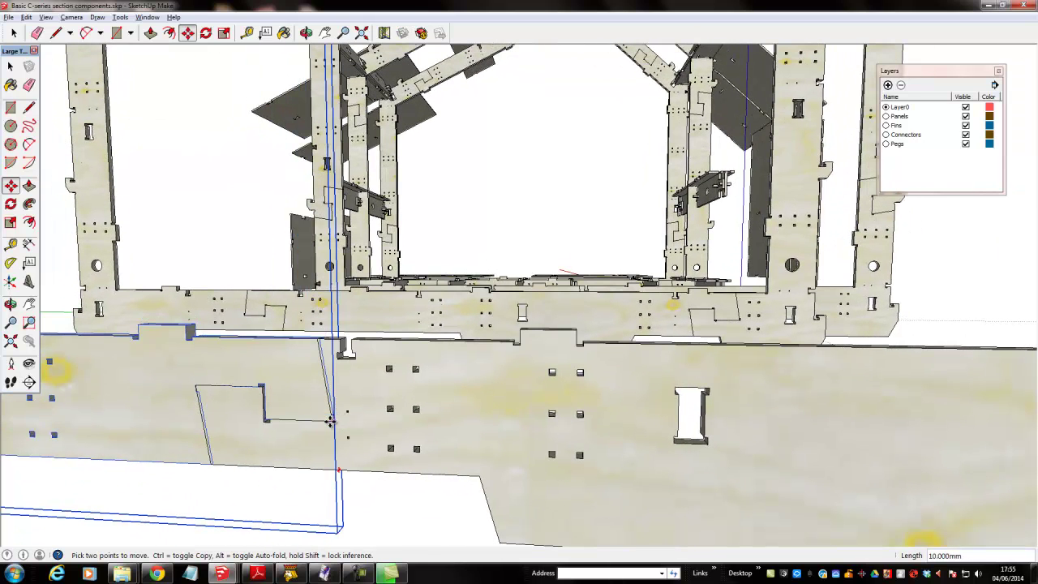
scroll(330, 452, "up", 2)
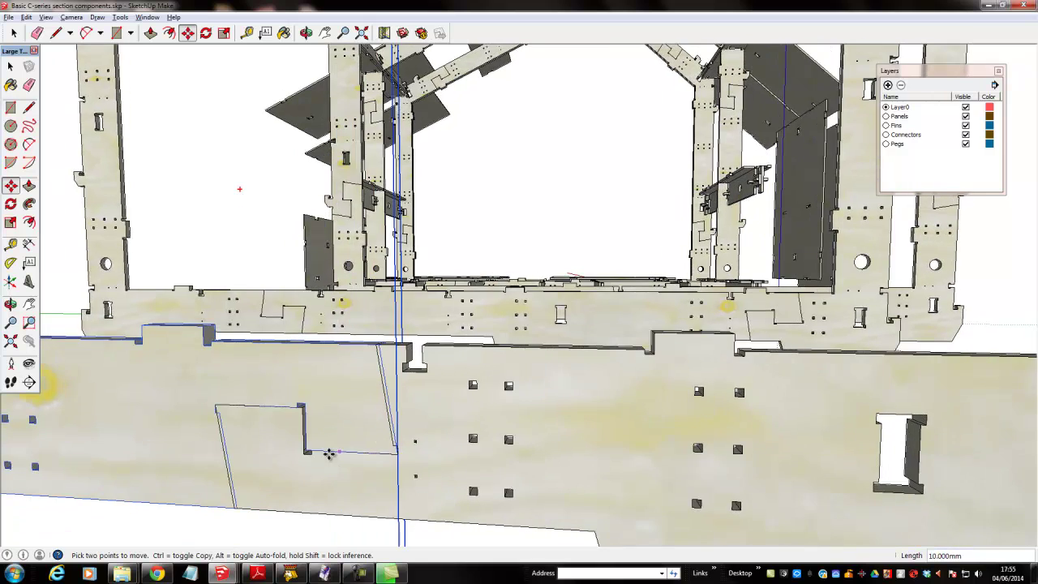
scroll(390, 361, "up", 1)
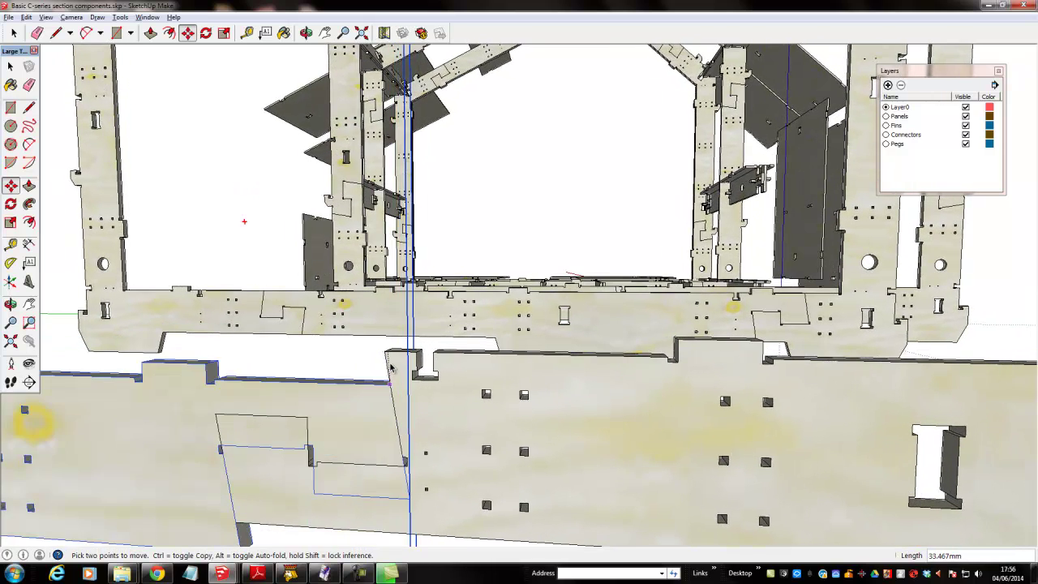
left_click(390, 361)
key("space")
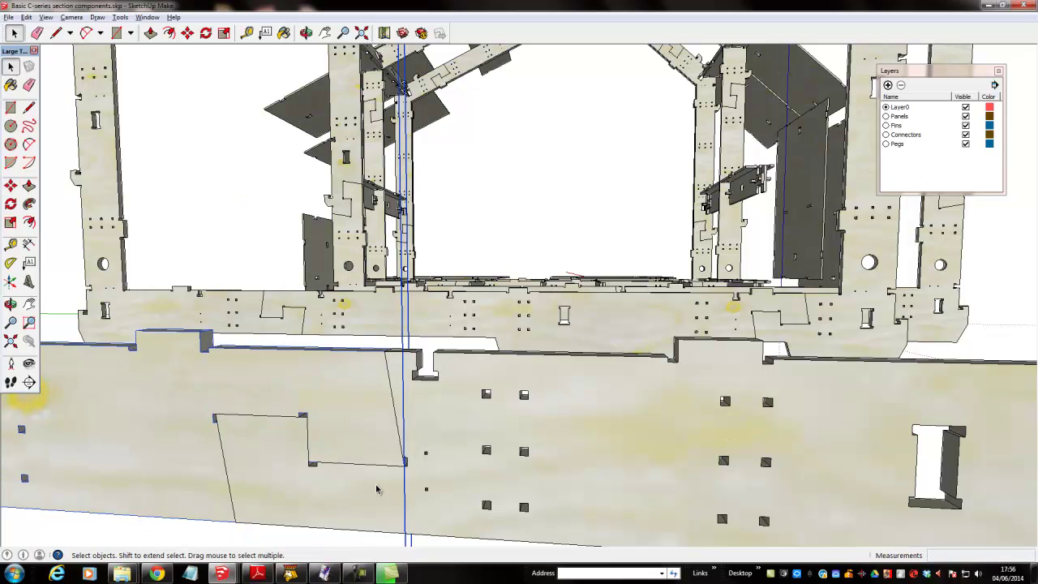
scroll(365, 545, "down", 8)
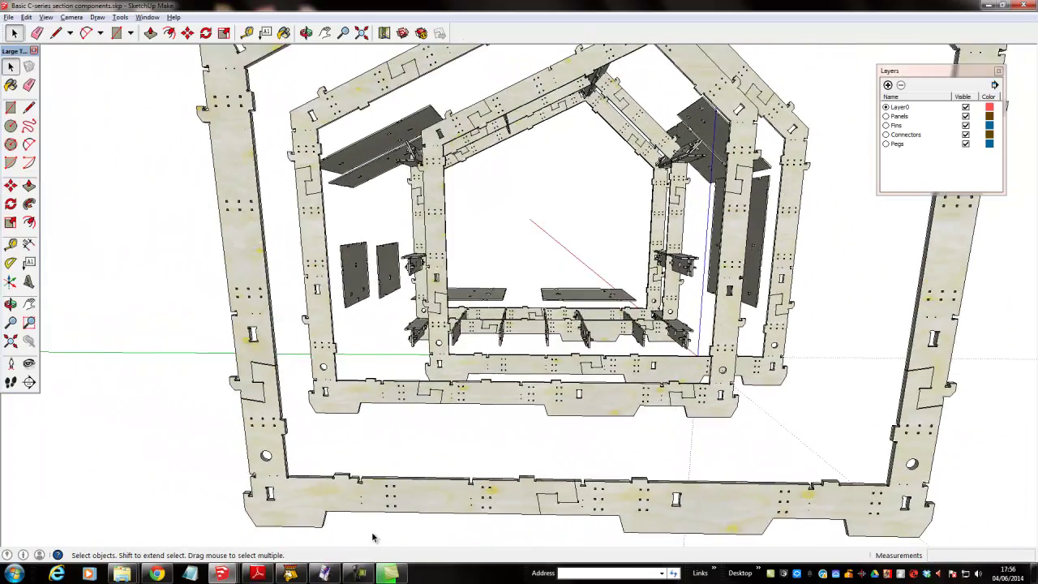
scroll(373, 538, "down", 2)
Select all pieces of the newly assembled outer frame and make them one group
mouse_move(422, 551)
middle_mouse_down()
mouse_move(591, 567)
mouse_move(498, 544)
mouse_move(463, 451)
mouse_move(326, 308)
mouse_move(311, 321)
mouse_move(272, 315)
mouse_move(224, 132)
middle_mouse_up()
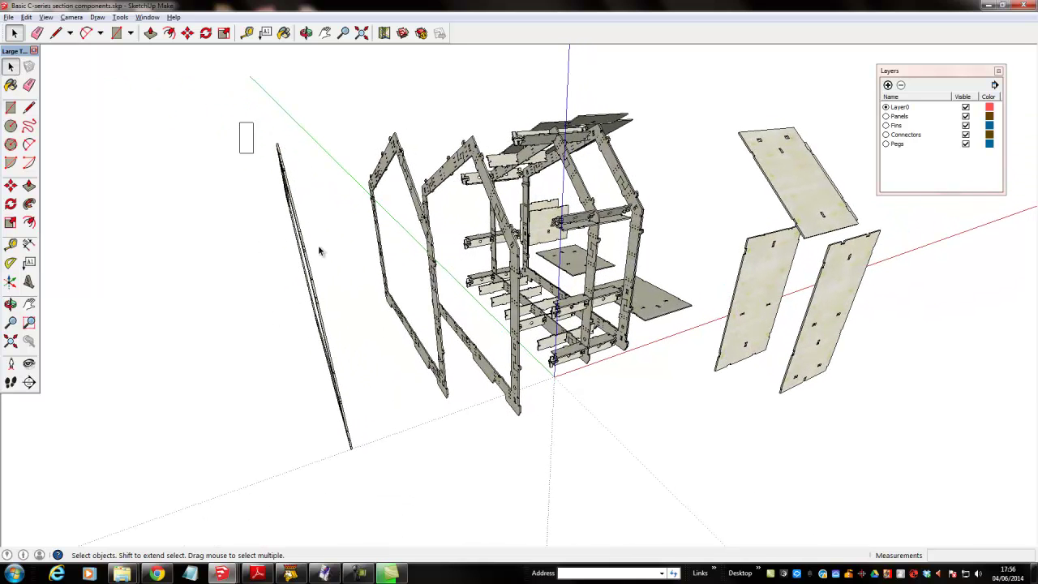
left_click_drag(357, 475, 357, 475)
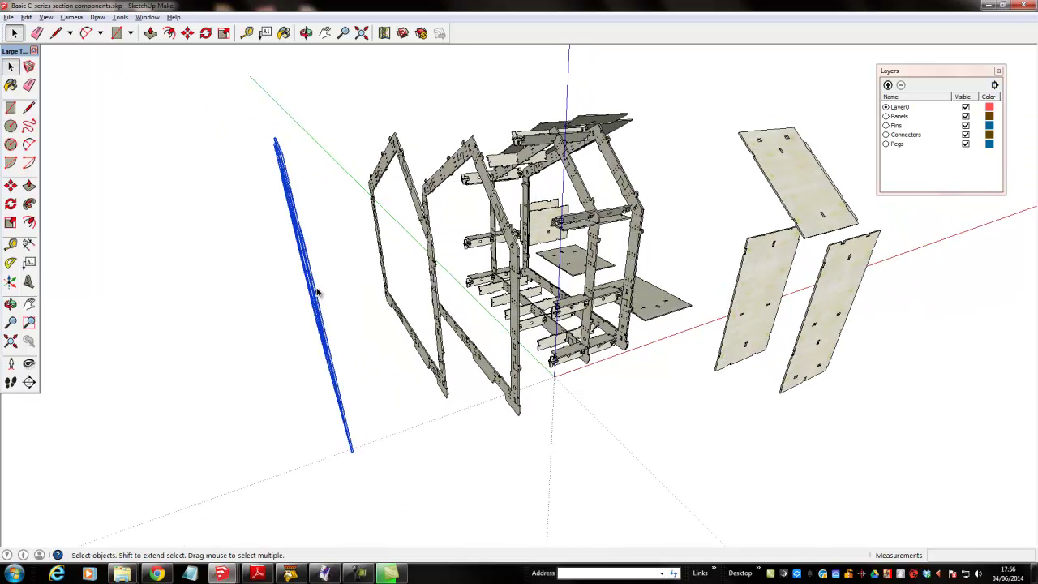
right_click(312, 297)
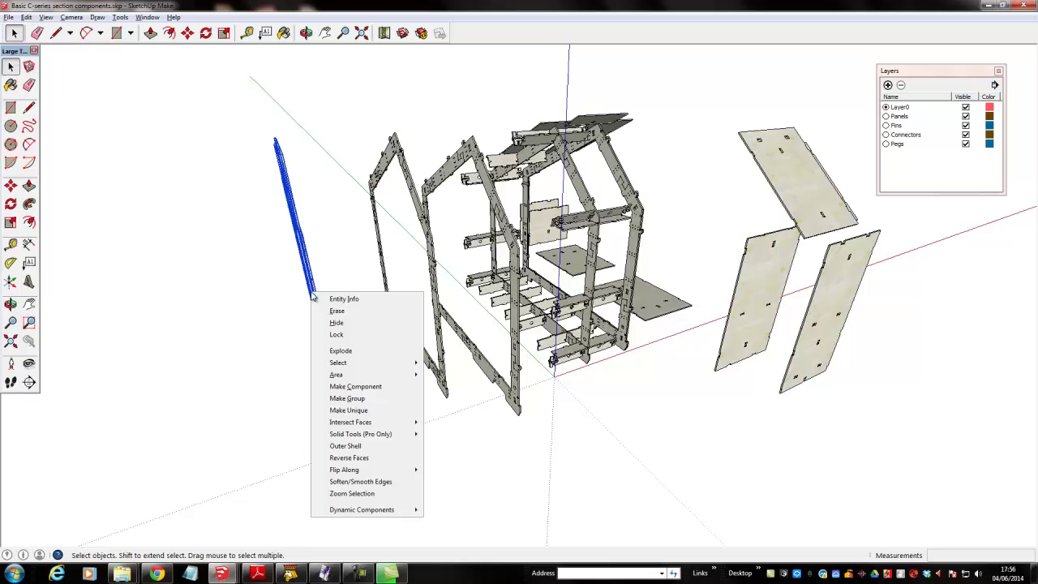
left_click(362, 412)
Move the grouped frame about 367 mm as one object and clear the selection
middle_click_drag(356, 375, 400, 437)
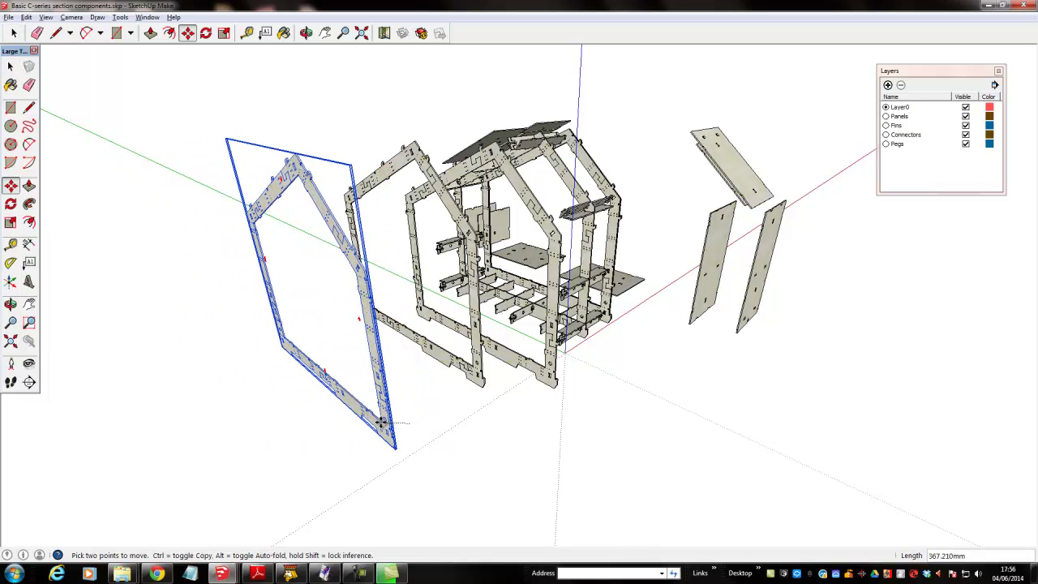
key("space")
left_click(519, 422)
Open the assembled model file Basic C-series section.skp
middle_click_drag(517, 420, 706, 438)
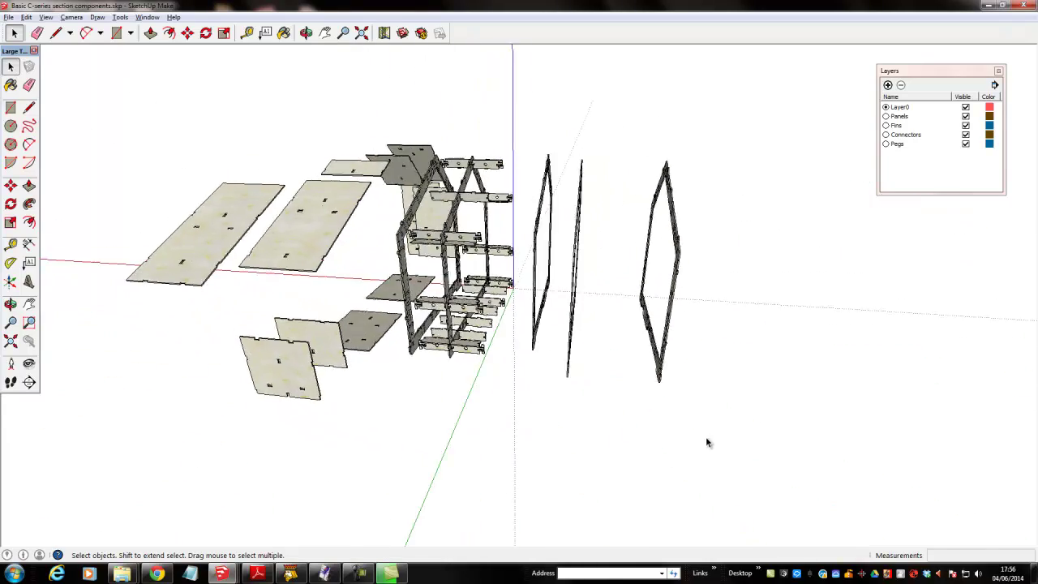
left_click(9, 17)
left_click(22, 36)
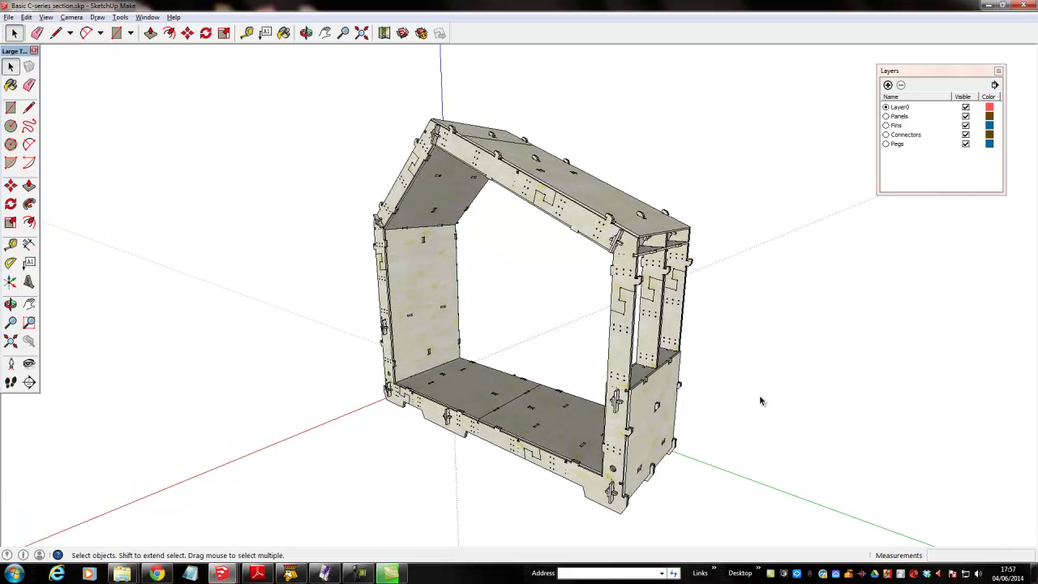
Move the lower outside wall panel about 1536 mm outward along the green axis, away from the frame
key("m")
left_click(623, 403)
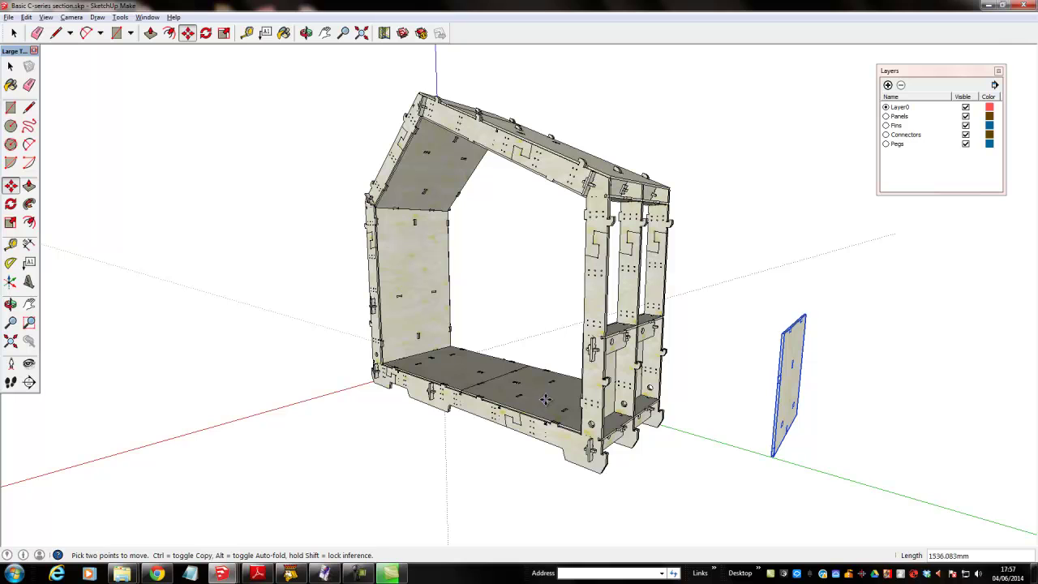
key("space")
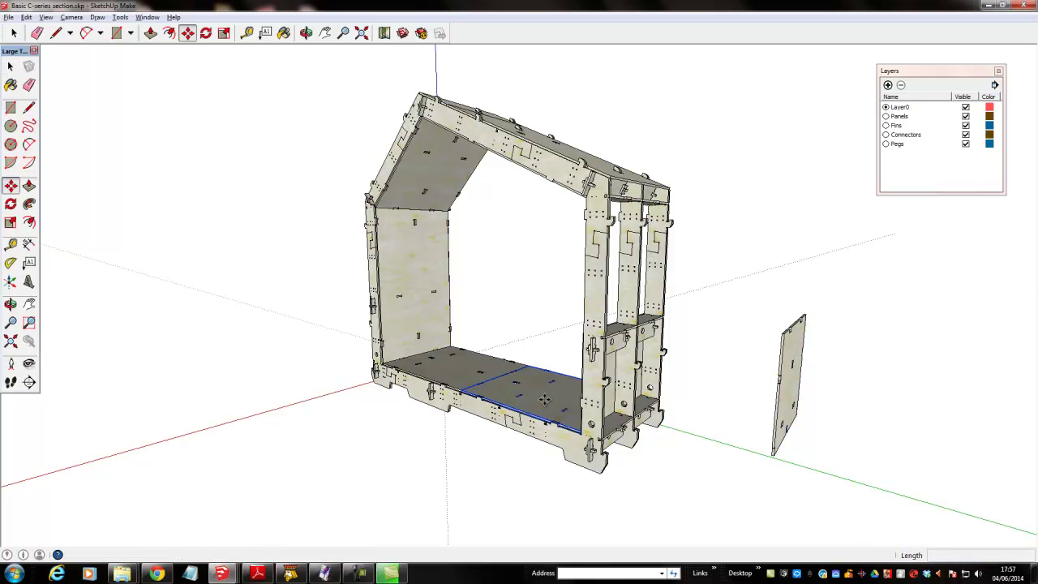
Move both floor panels out in front of the base frame, the first by about 1872 mm, and clear the selection
left_click(449, 404)
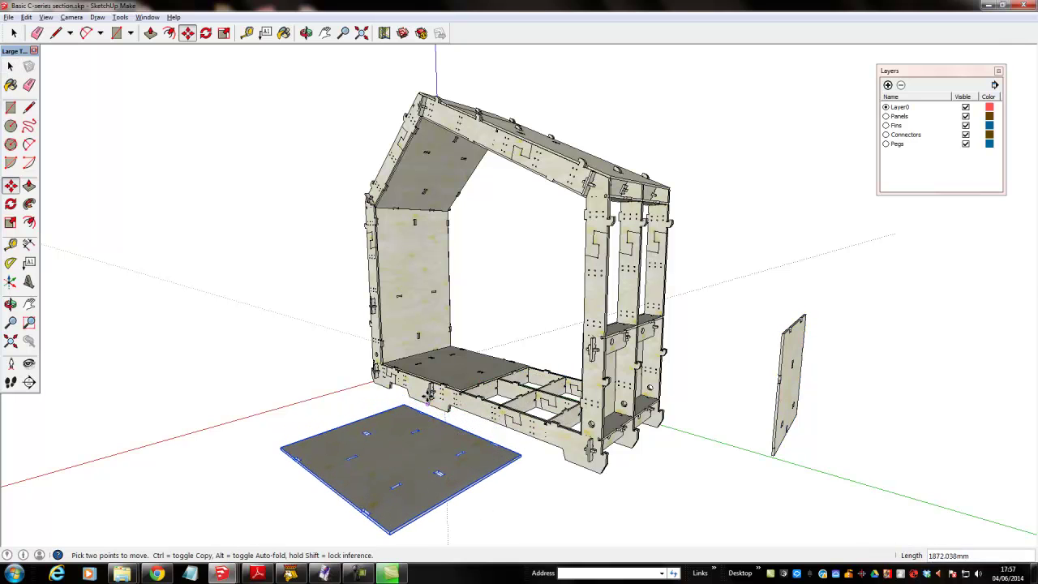
key("space")
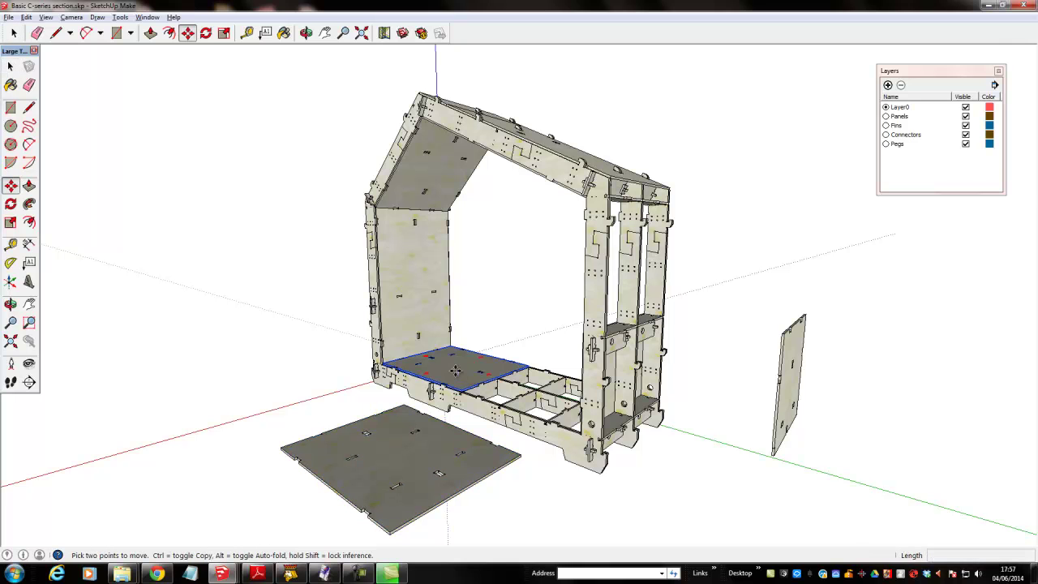
left_click(454, 370)
left_click(294, 327)
key("space")
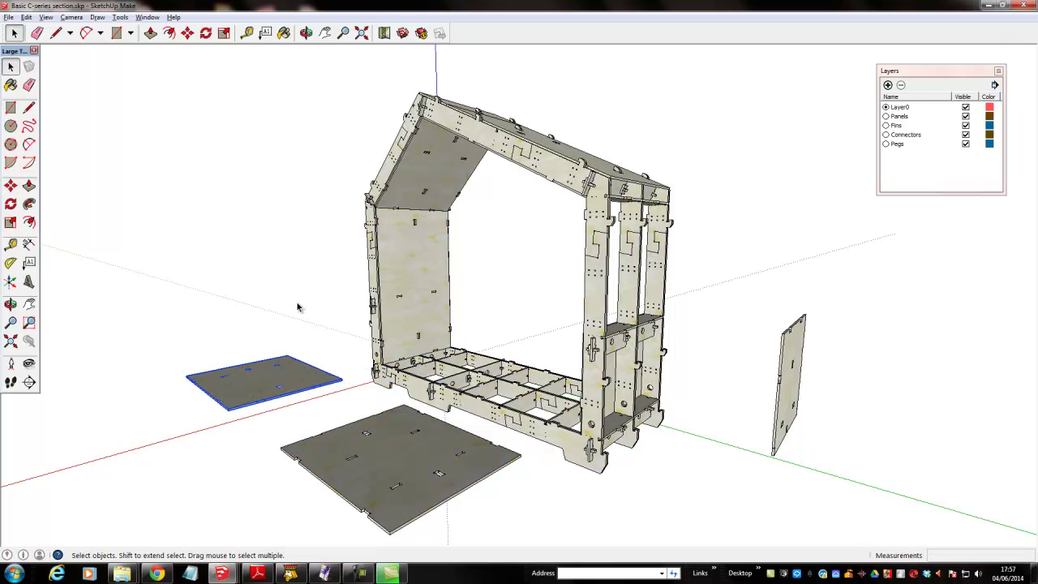
left_click(316, 305)
Rotate the detached wall panel 90° about its lengthwise middle so that it lies flat
middle_click_drag(316, 305, 675, 355)
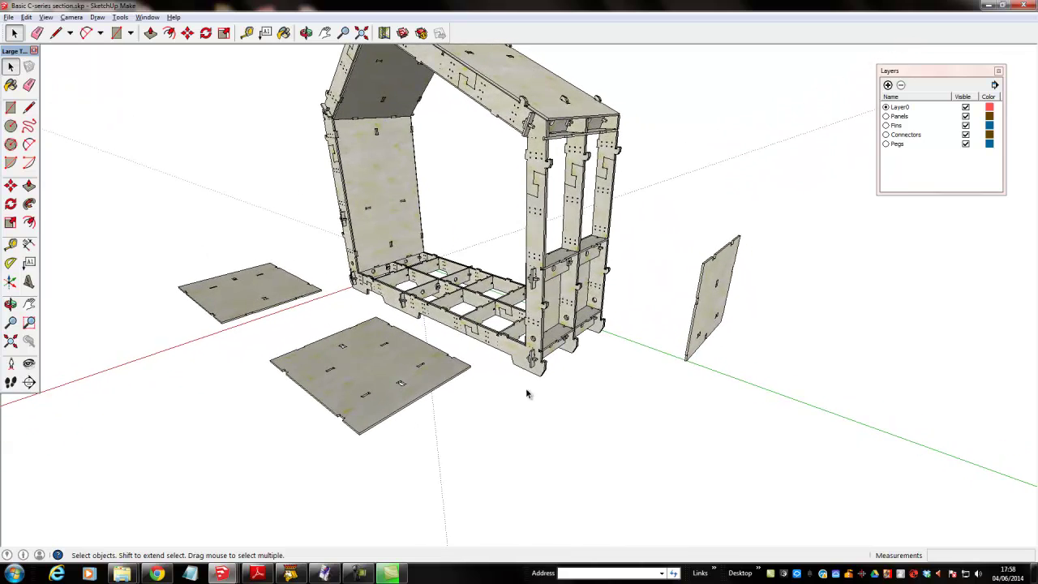
middle_click_drag(534, 397, 564, 340)
left_click(706, 318)
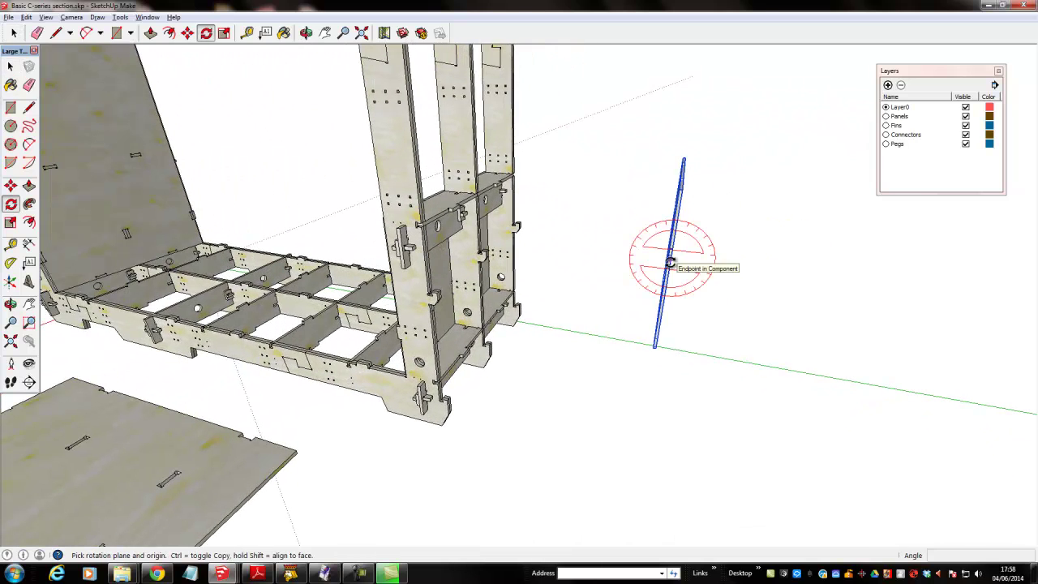
left_click(680, 190)
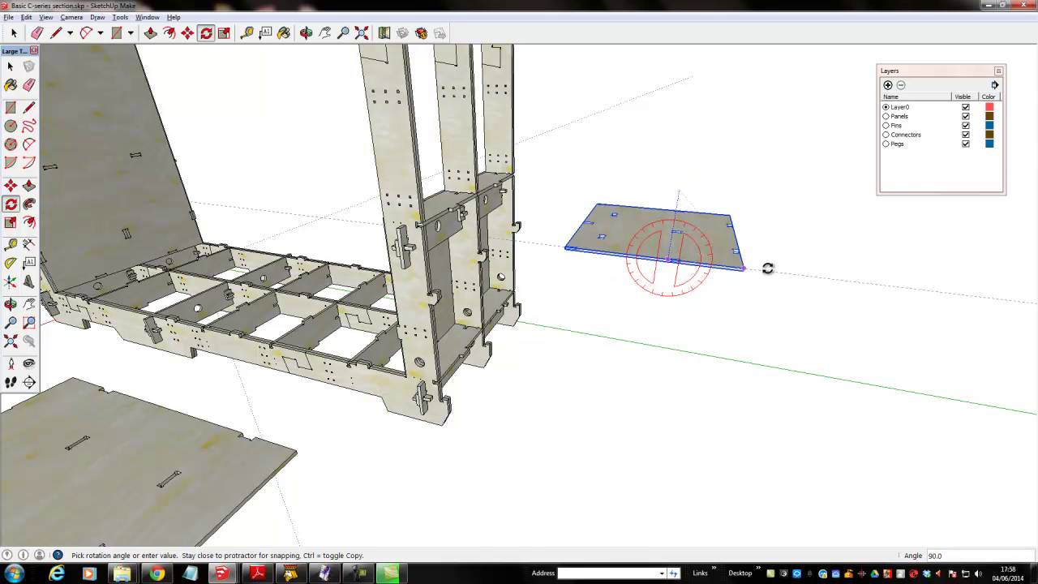
left_click(767, 275)
key("space")
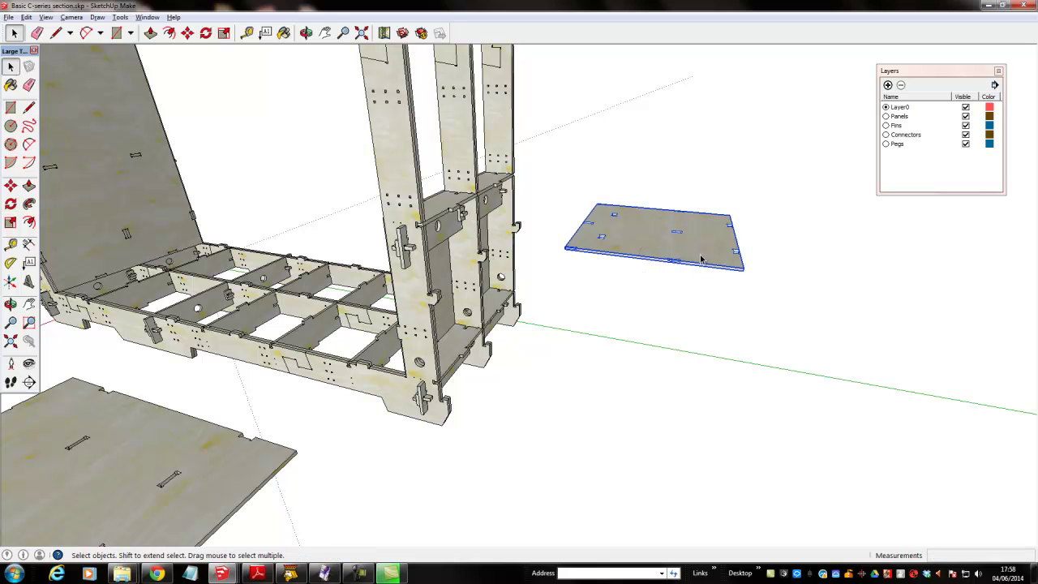
Move the flat wall panel about 3584 mm beside the floor panels, lower it about 274 mm, and clear the selection
left_click(707, 258)
middle_click_drag(649, 382, 558, 424)
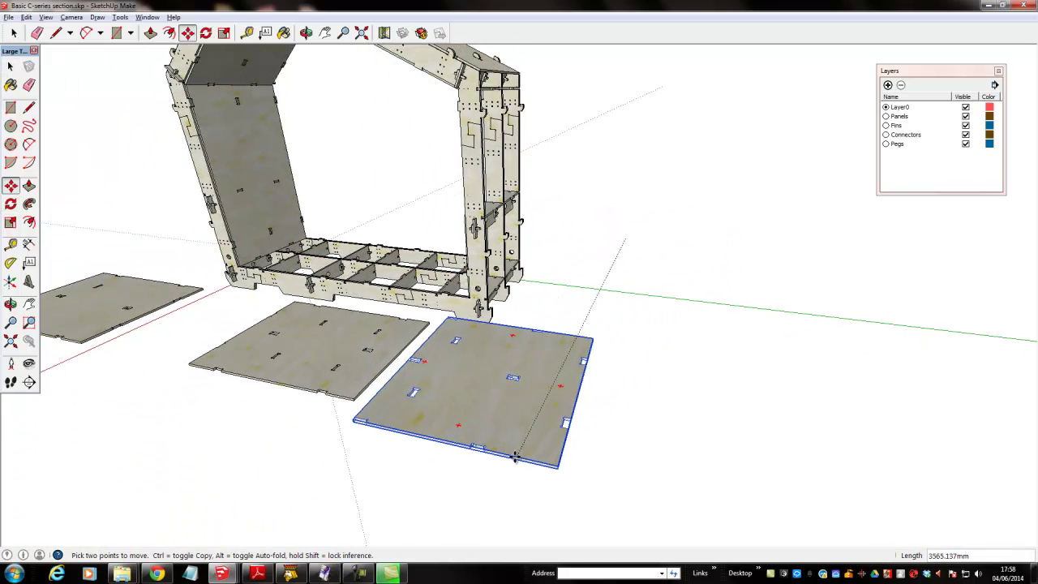
left_click(545, 455)
middle_click_drag(818, 325, 620, 381)
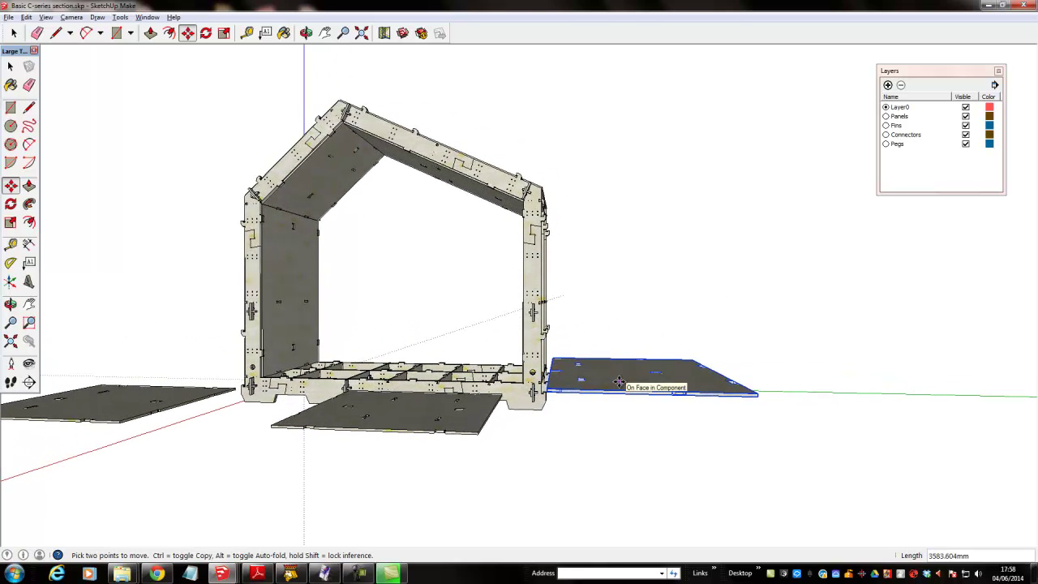
left_click(618, 381)
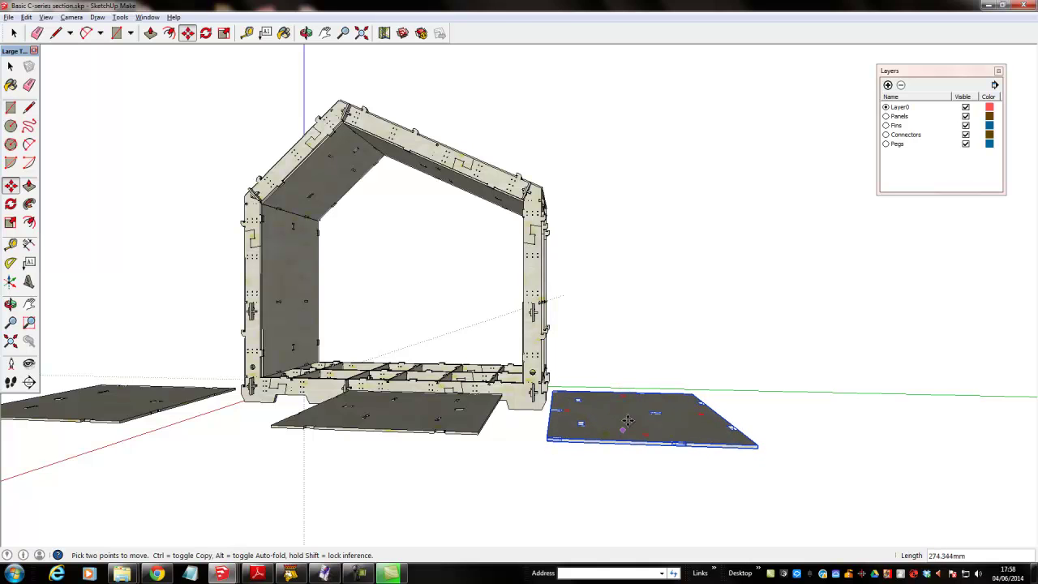
left_click(629, 415)
key("space")
left_click(641, 367)
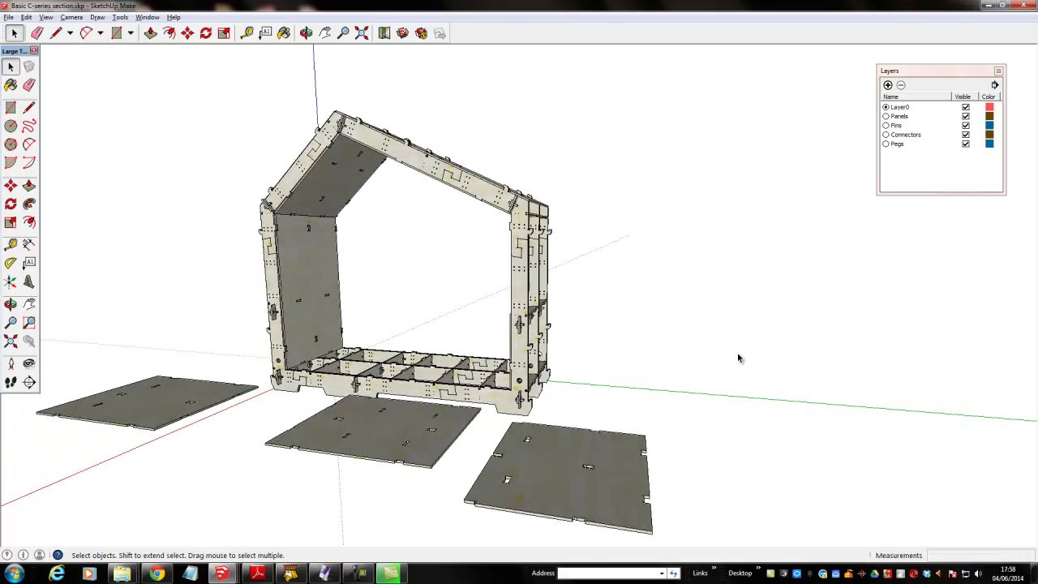
Close the Basic C-series section model without saving its changes
middle_click_drag(740, 360, 419, 350)
middle_click_drag(419, 307, 589, 308)
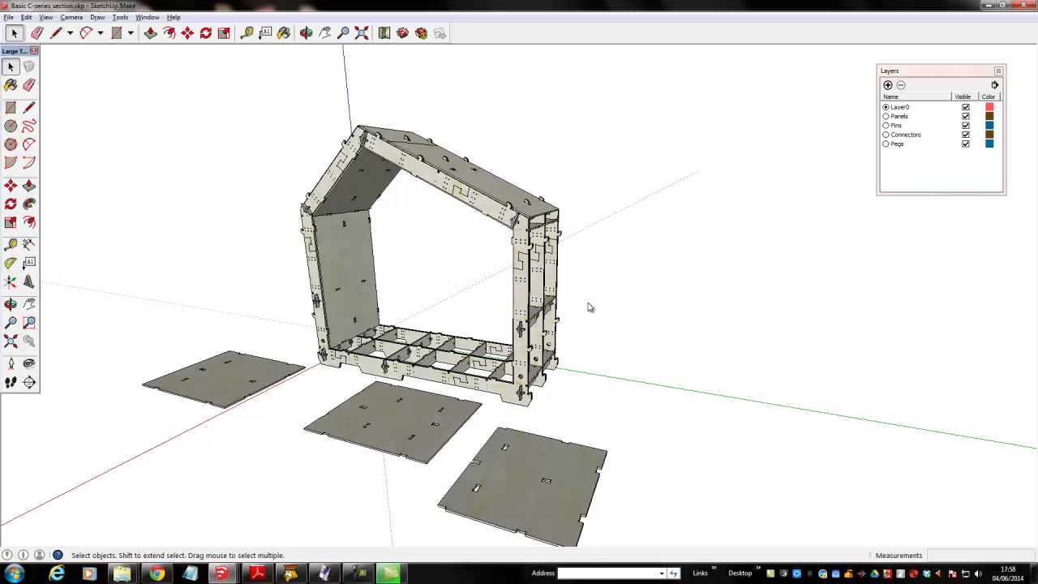
left_click(1027, 5)
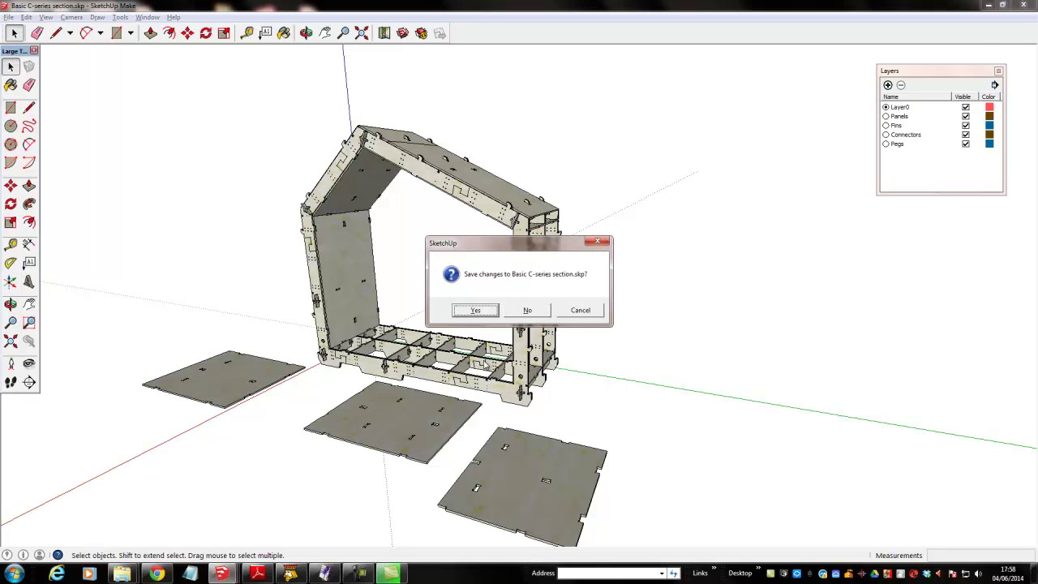
left_click(528, 310)
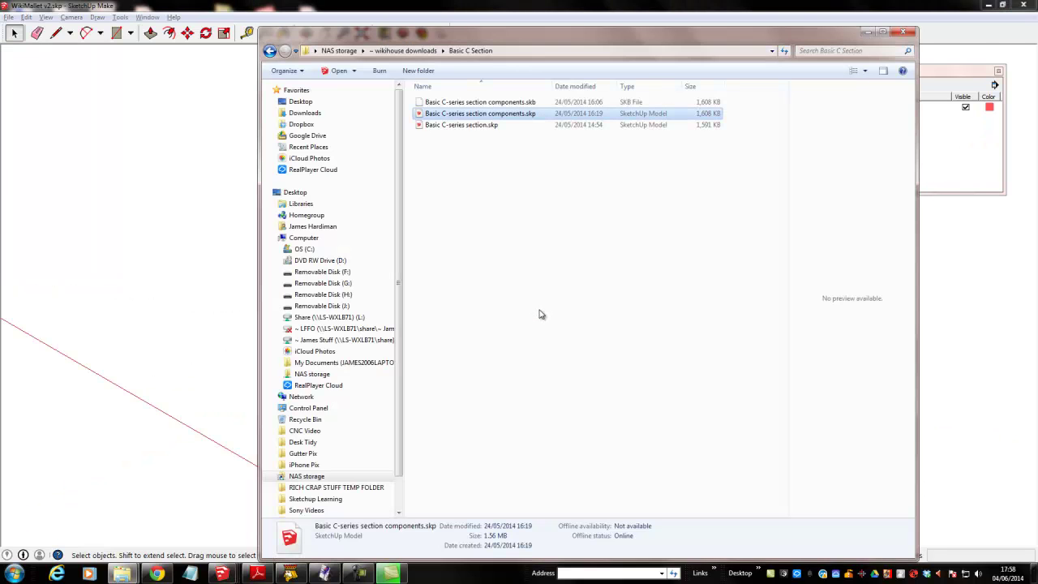
Close the open WikiMallet v2 model window
left_click(222, 576)
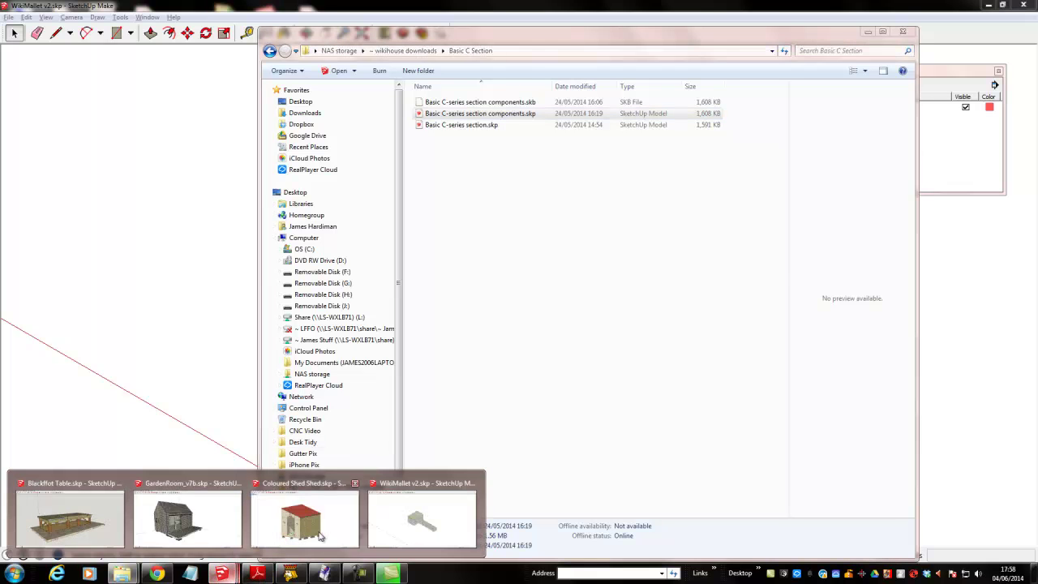
mouse_move(475, 486)
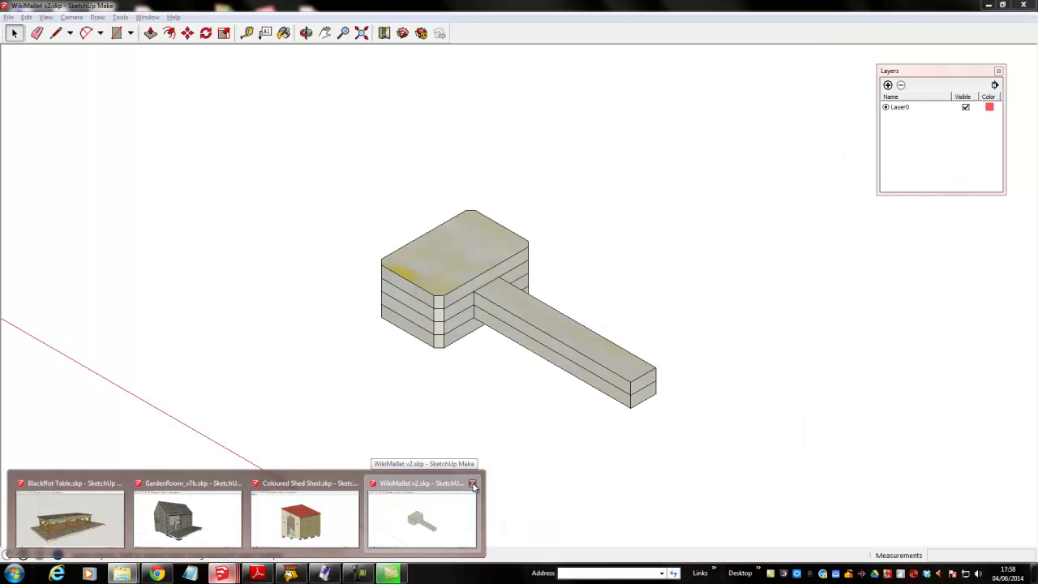
left_click(473, 484)
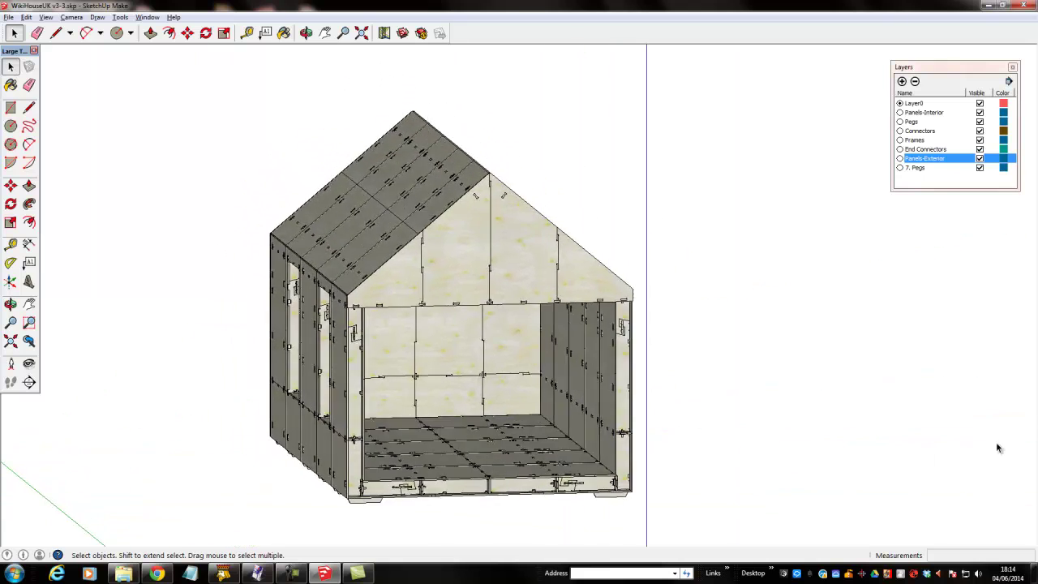
Hide the Panels-Exterior and Panels-Interior layers of the WikiHouseUK model and select a middle and both end frame sections in turn
left_click(979, 159)
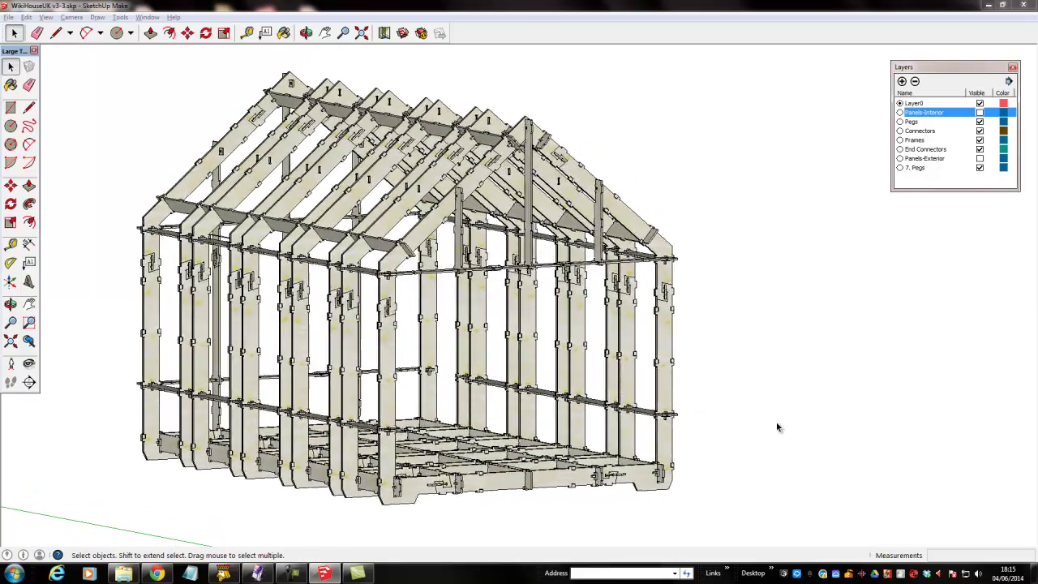
left_click(664, 450)
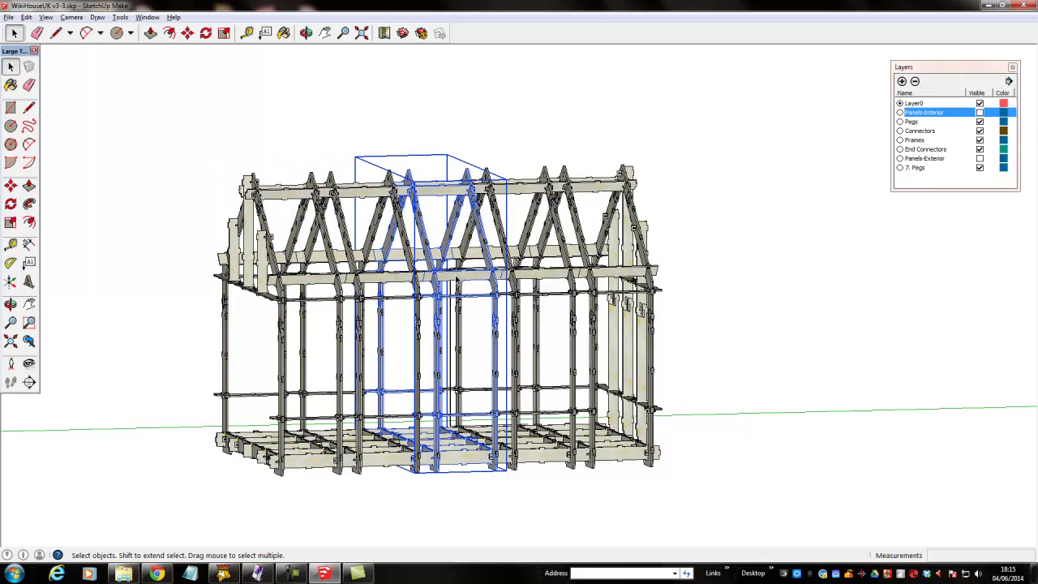
left_click(659, 304)
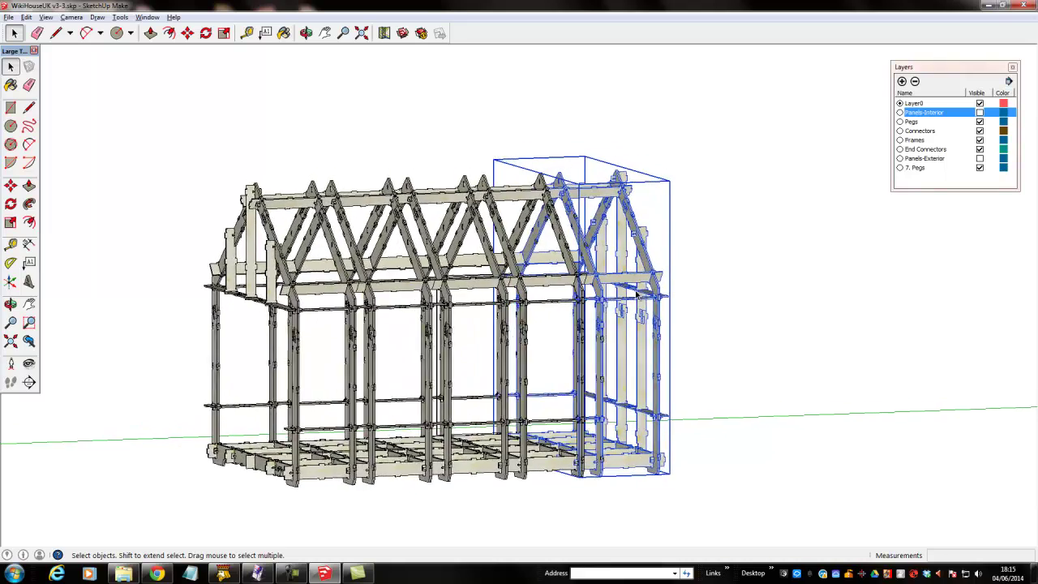
left_click(324, 324)
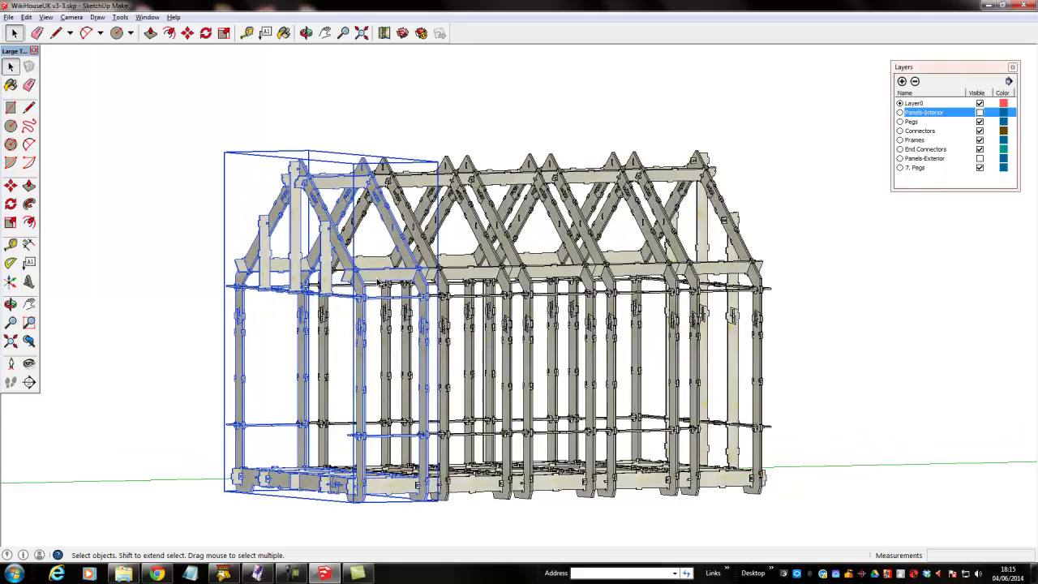
Open the near end section's lower roof connector for editing and paint its whole geometry red with Color_A01
double_click(377, 281)
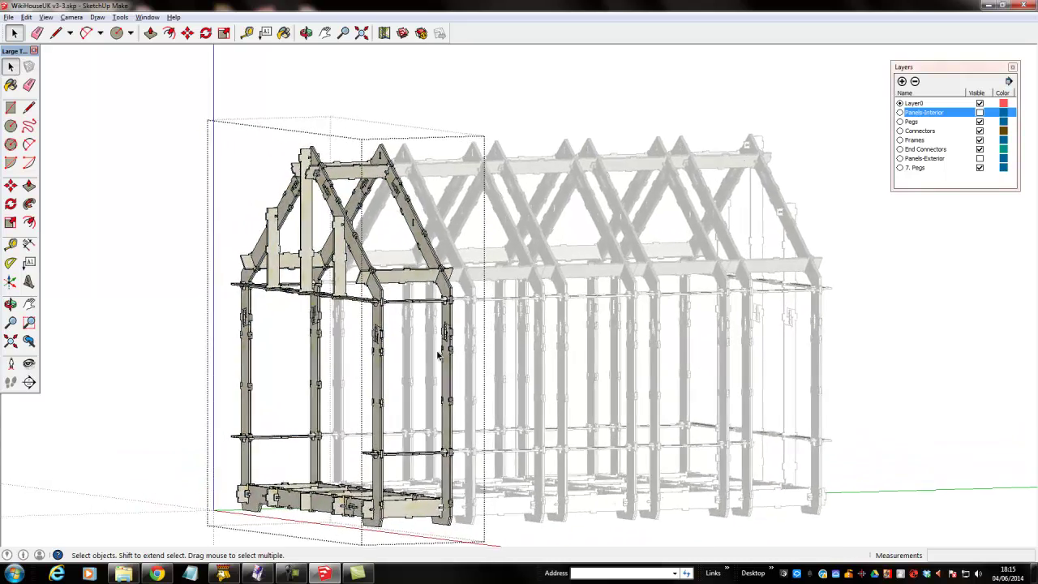
double_click(419, 307)
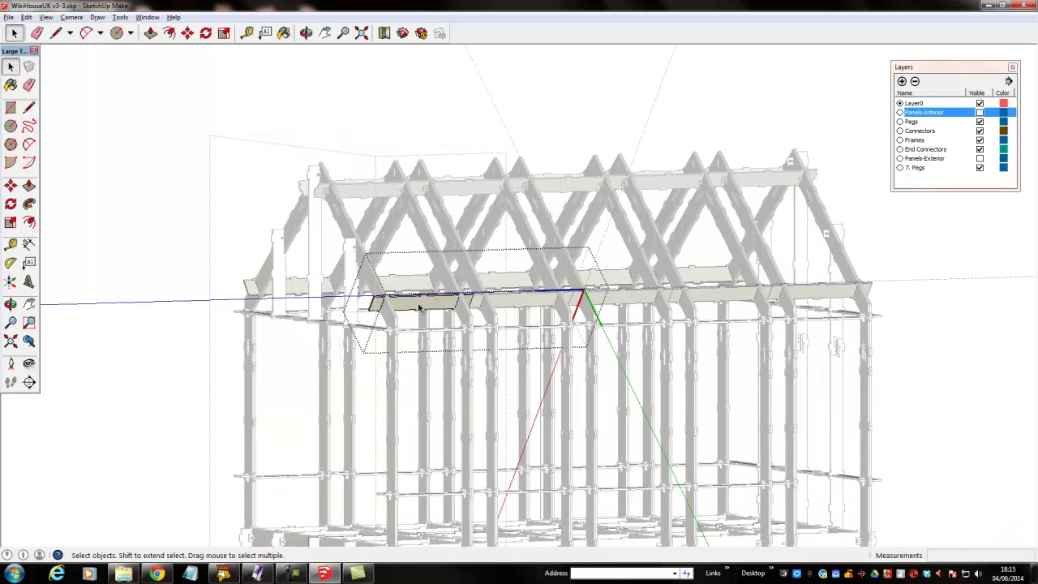
left_click(419, 307)
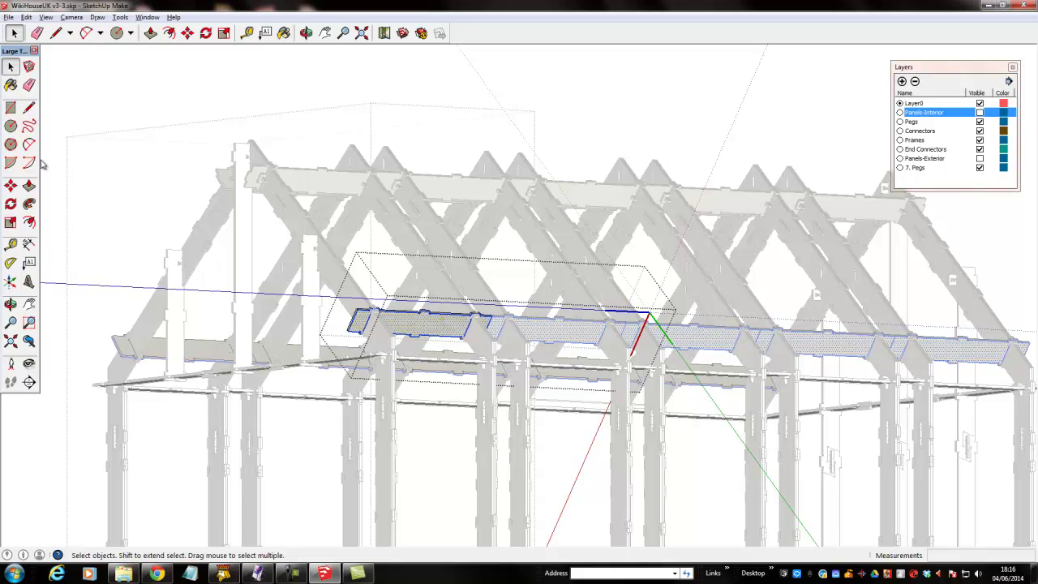
left_click(11, 84)
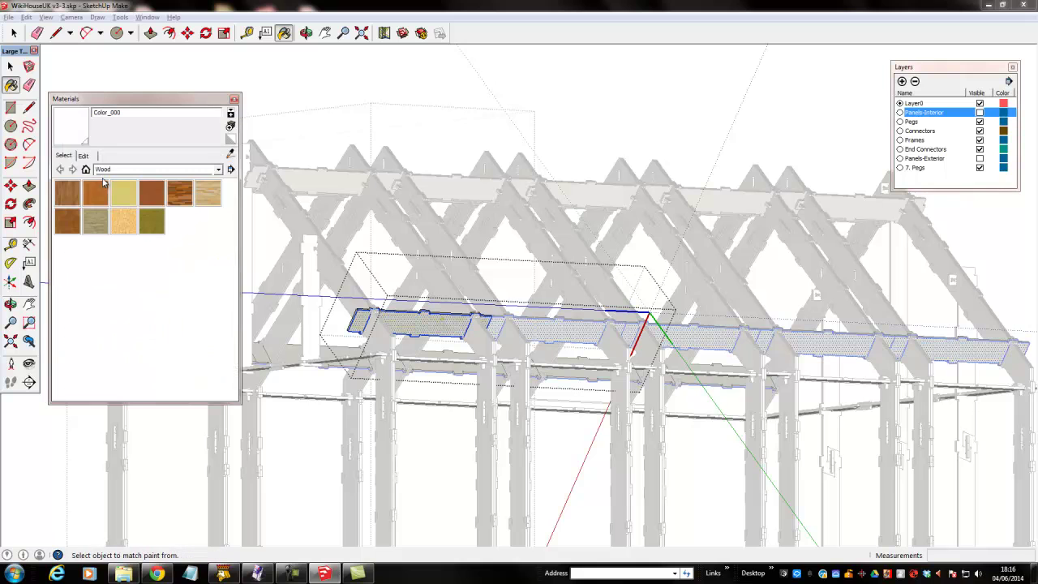
left_click(218, 169)
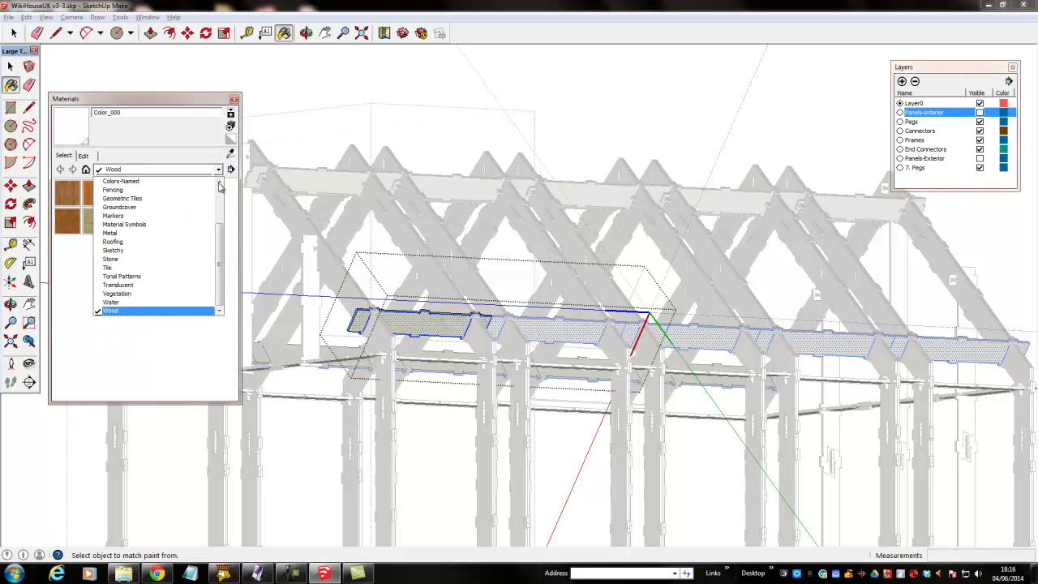
scroll(220, 197, "up", 2)
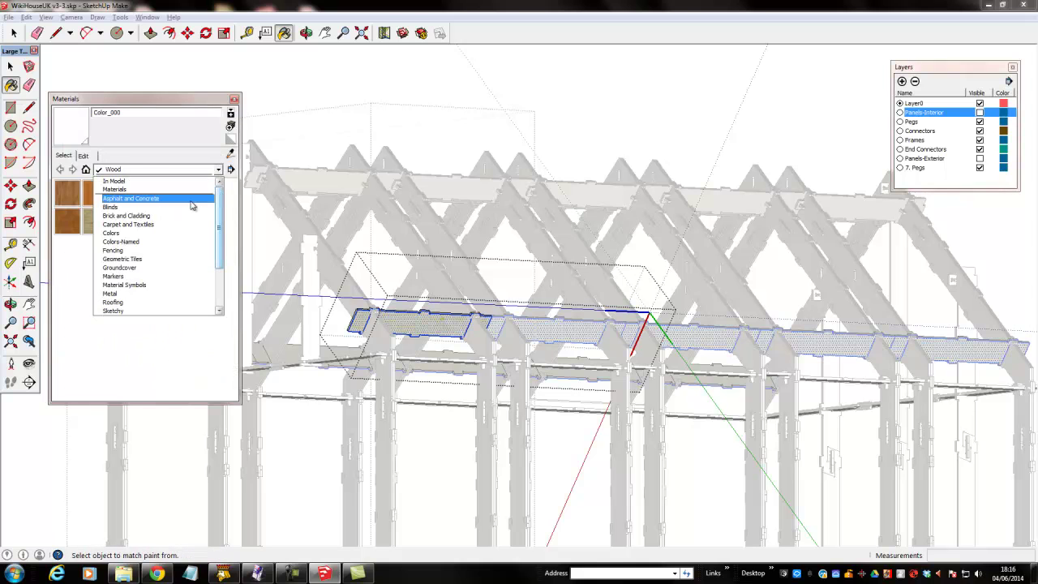
left_click(129, 236)
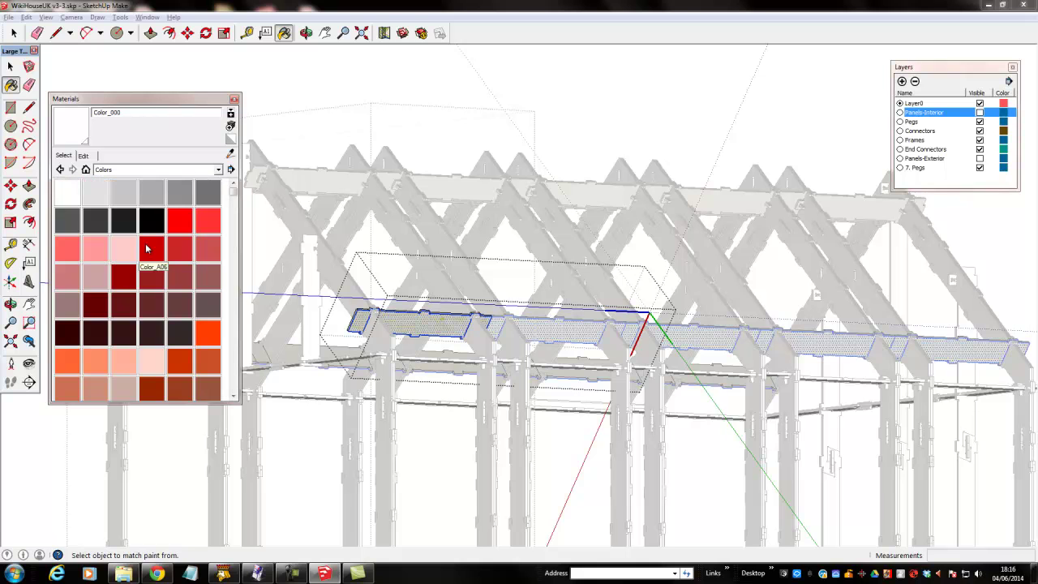
left_click(183, 227)
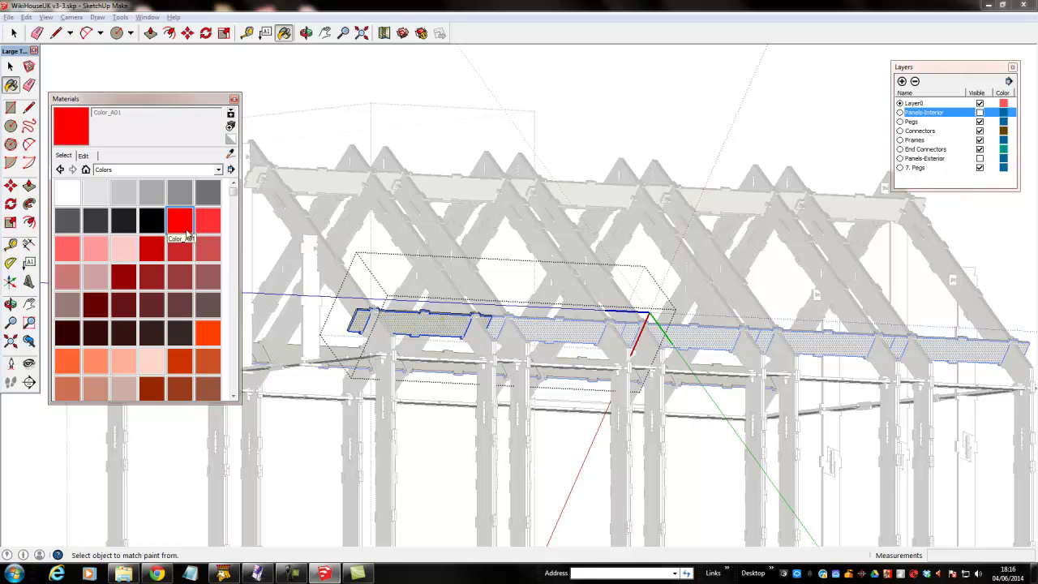
left_click(428, 316)
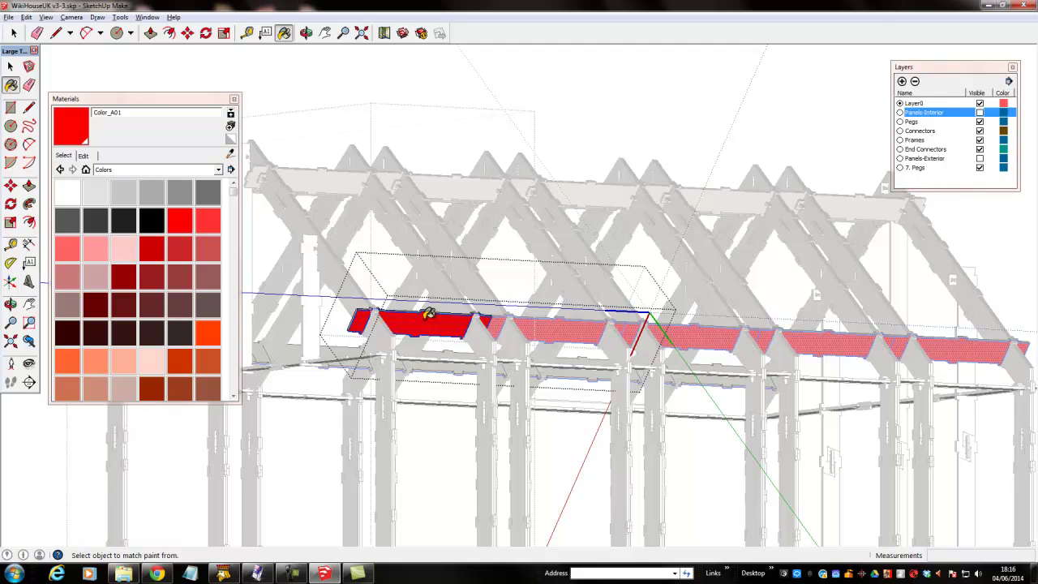
Open the floor connector beside the near front corner for editing and paint it with Color_B04
mouse_move(428, 314)
middle_mouse_down()
mouse_move(456, 329)
mouse_move(430, 324)
mouse_move(468, 210)
mouse_move(562, 264)
mouse_move(551, 251)
mouse_move(491, 241)
mouse_move(512, 247)
middle_mouse_up()
left_click(469, 210)
scroll(513, 247, "down", 4)
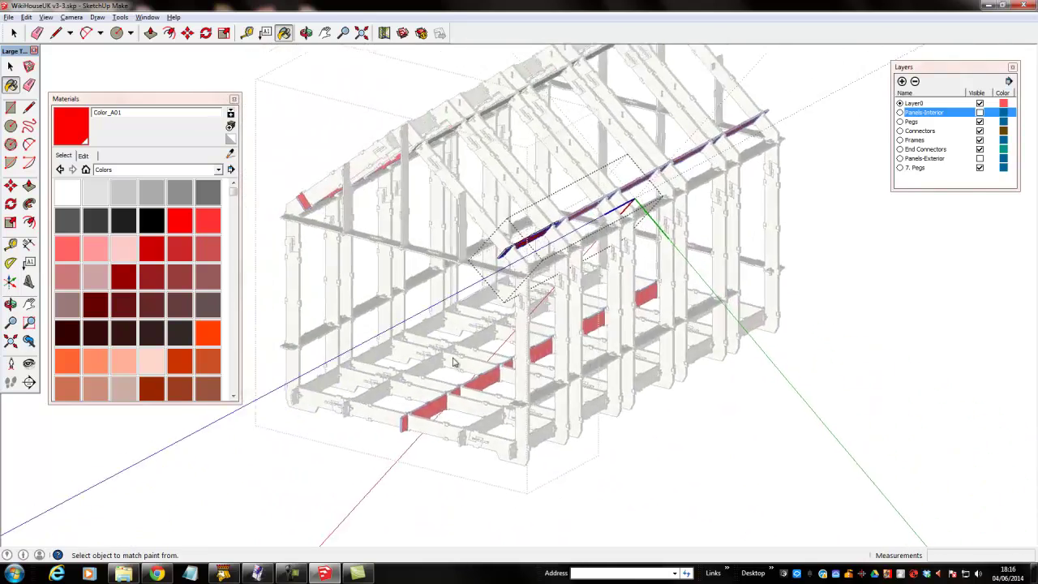
left_click(10, 67)
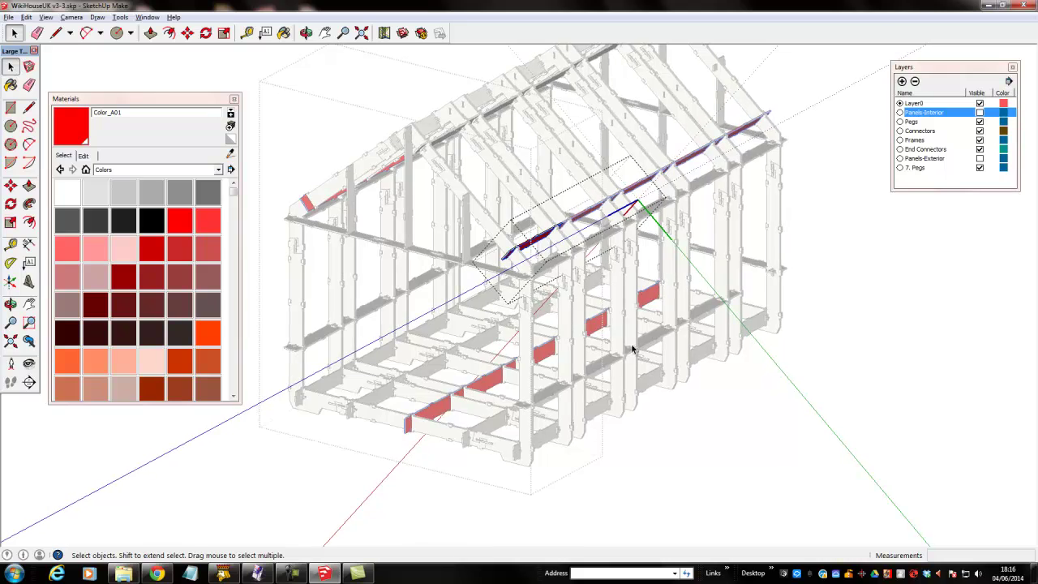
scroll(442, 403, "up", 5)
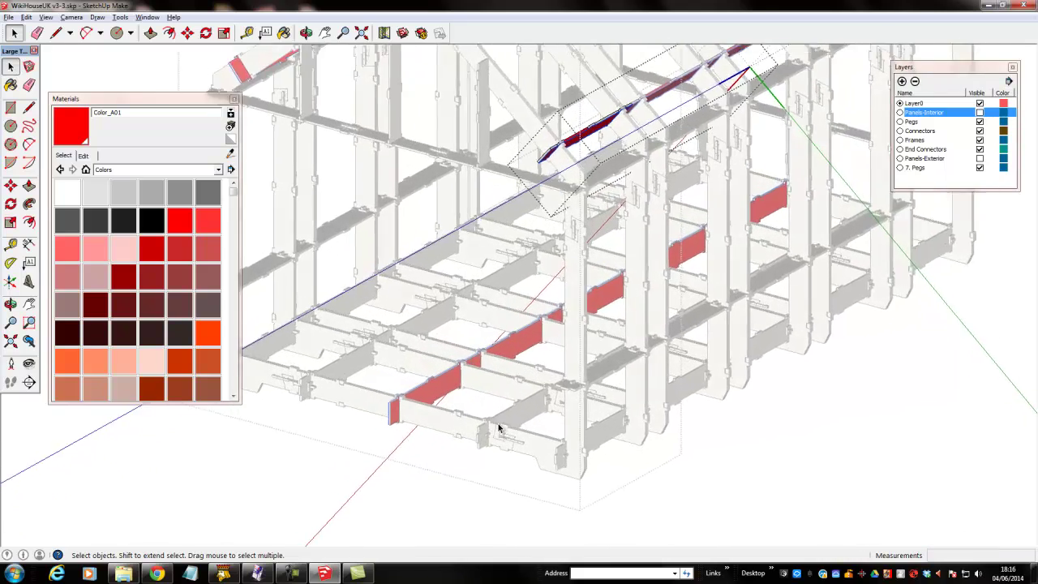
double_click(531, 423)
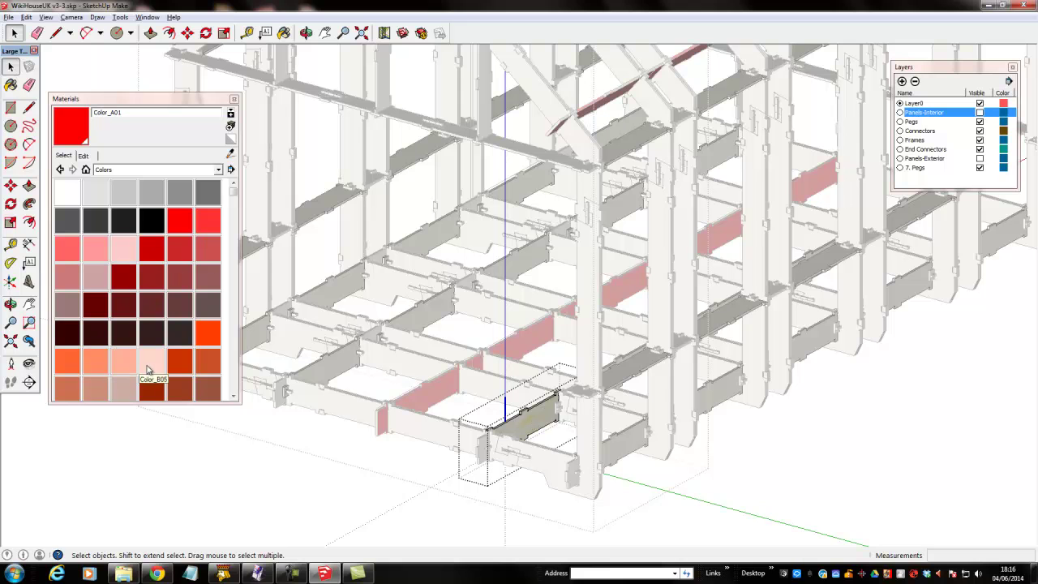
left_click(126, 362)
left_click(545, 411)
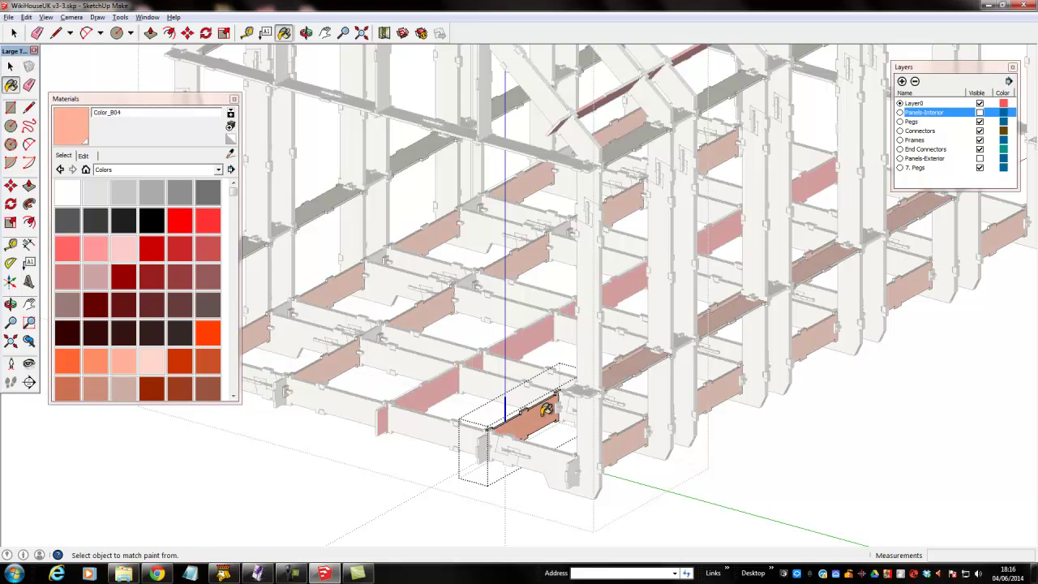
Repaint the open floor connector bright green with Color_F02
scroll(498, 437, "down", 5)
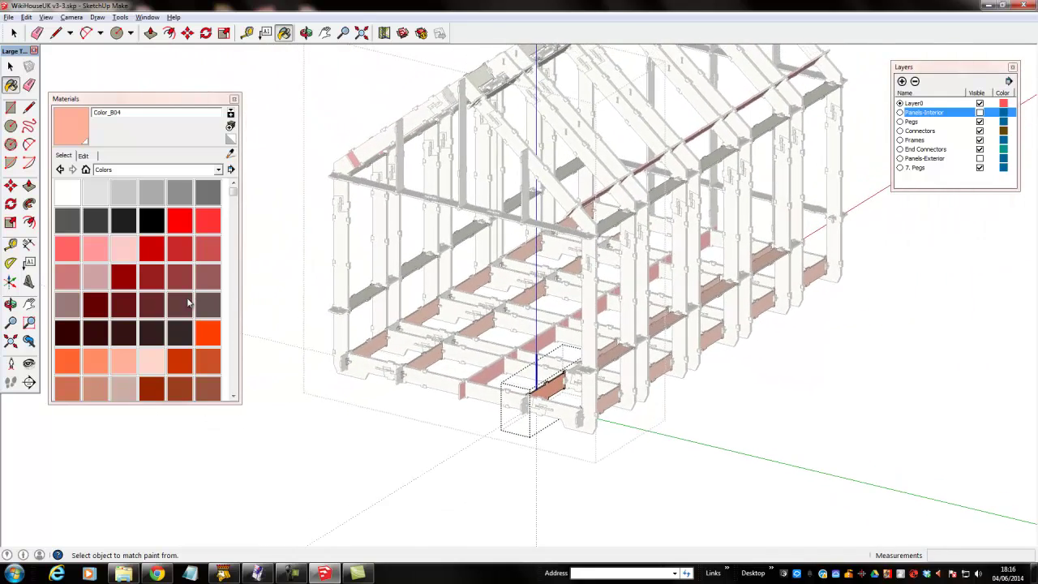
scroll(188, 303, "down", 3)
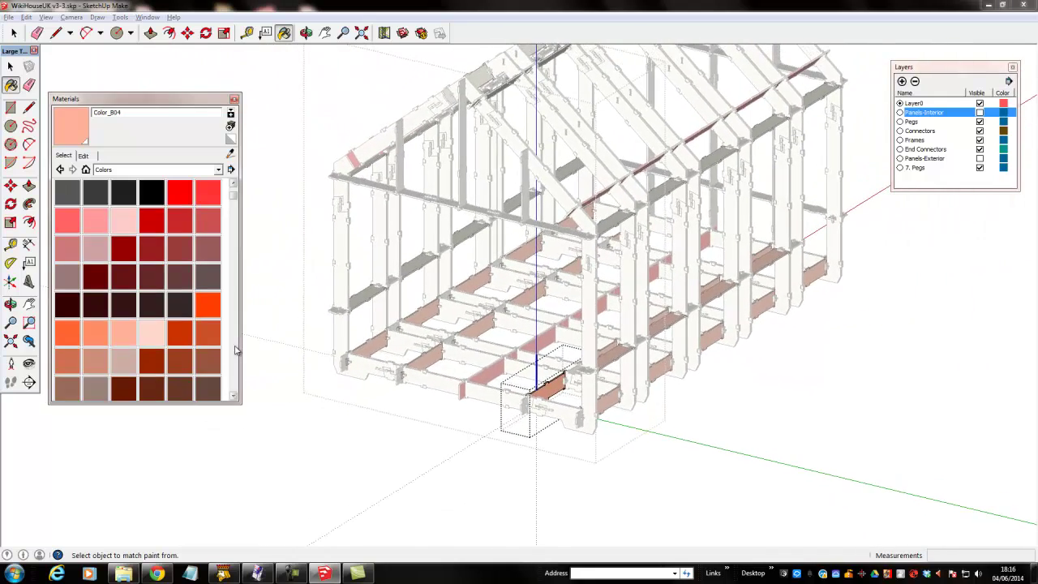
scroll(234, 350, "down", 6)
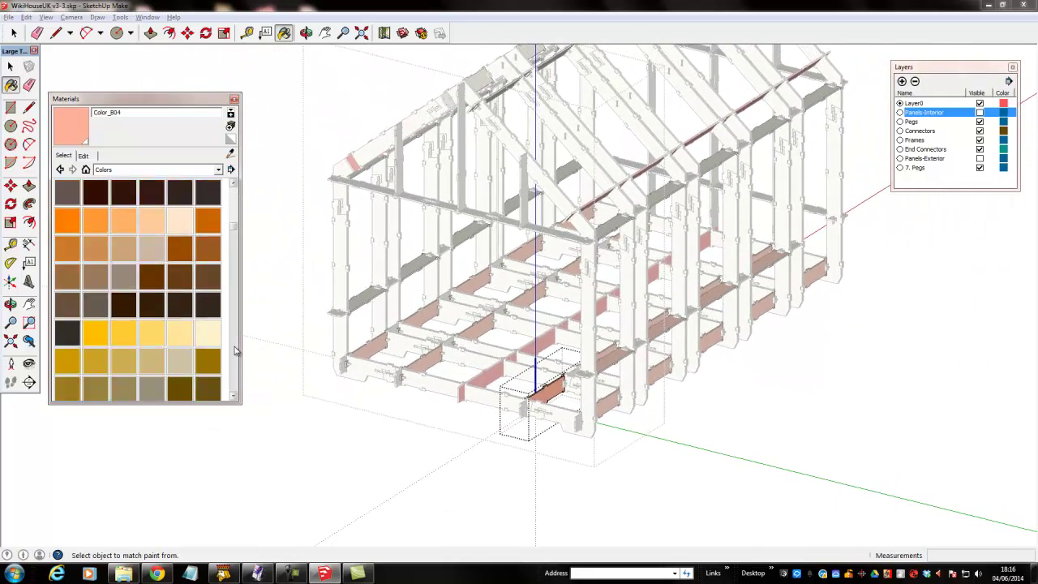
scroll(234, 351, "down", 2)
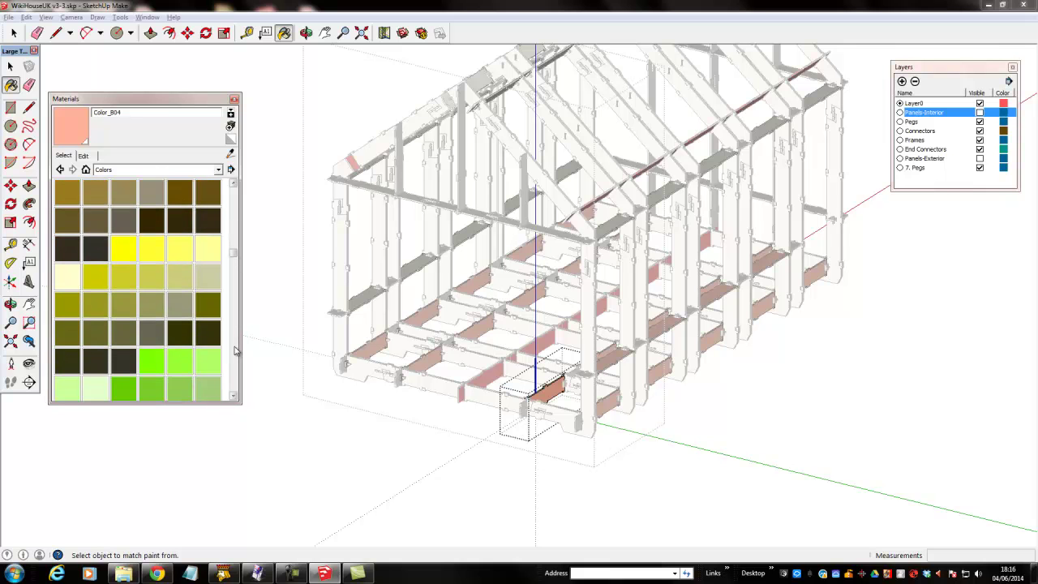
left_click(180, 361)
left_click(554, 389, "shift")
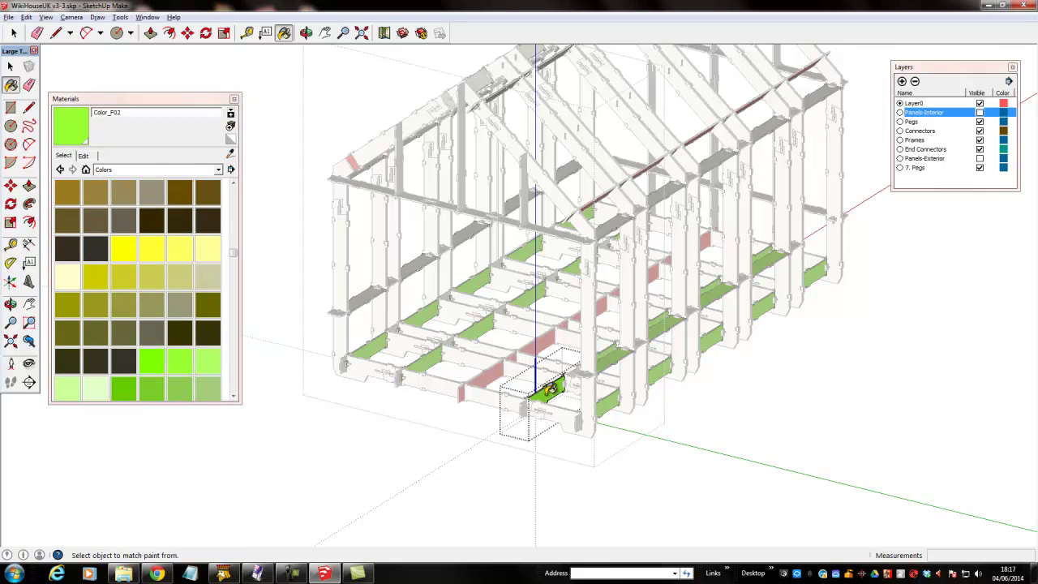
Paint the wall-top connector at the near corner yellow with Color_E02, leave component editing, and close the materials palette
mouse_move(463, 408)
middle_mouse_down()
mouse_move(473, 418)
mouse_move(466, 407)
mouse_move(484, 411)
middle_mouse_up()
scroll(478, 412, "up", 6)
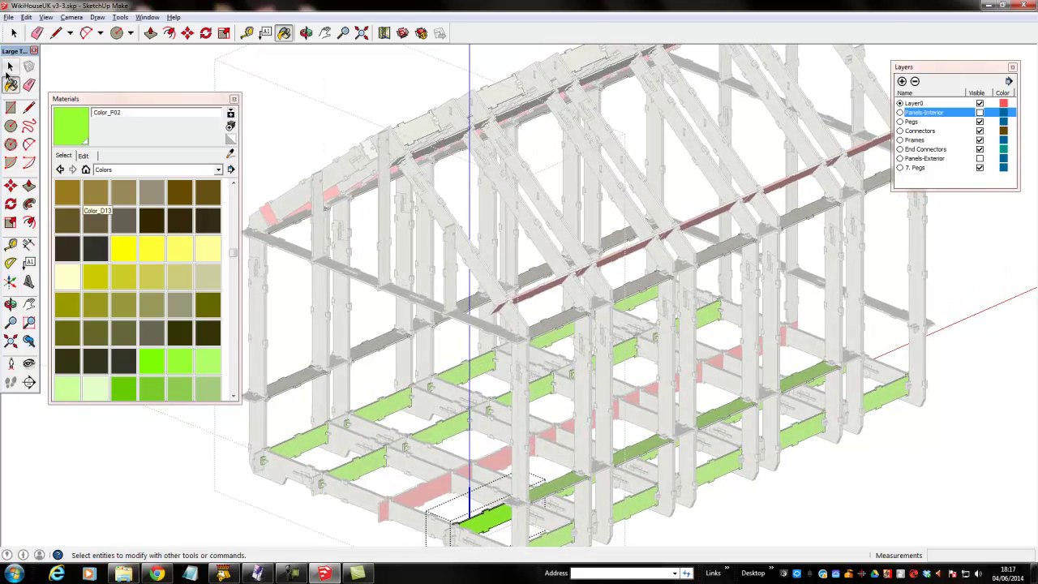
left_click(11, 67)
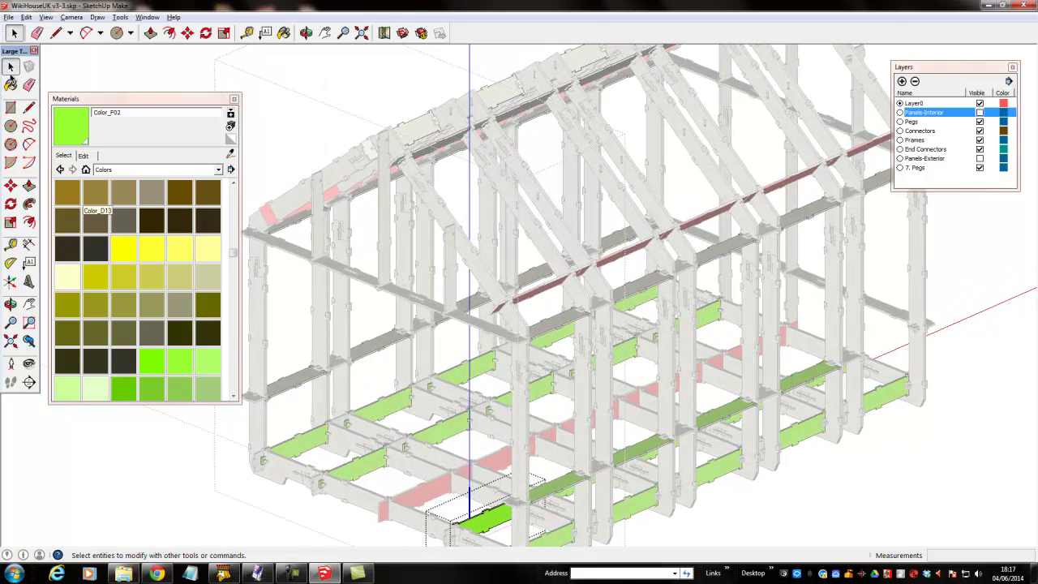
left_click(556, 328)
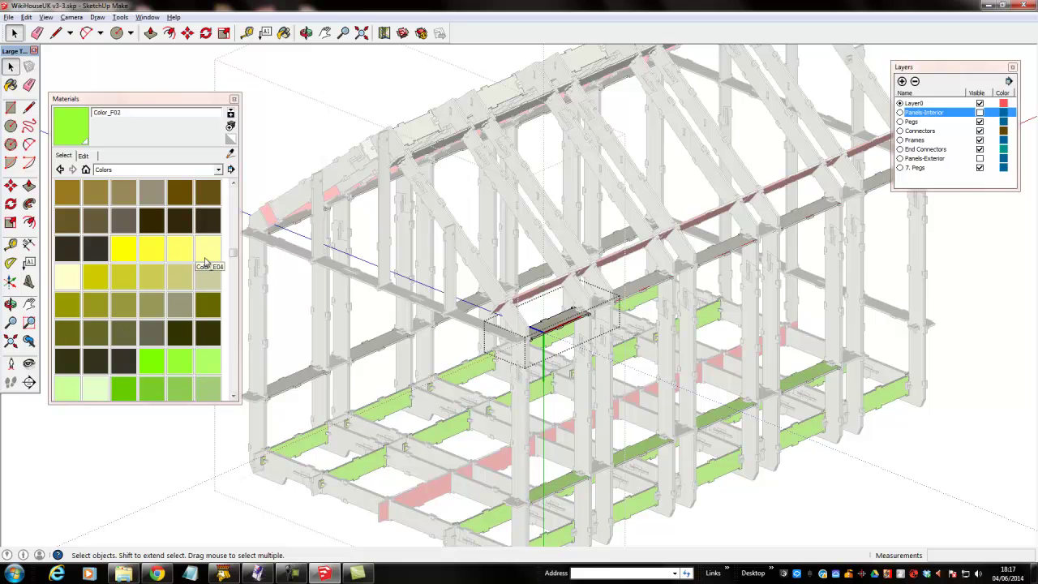
left_click(153, 252)
left_click(570, 316)
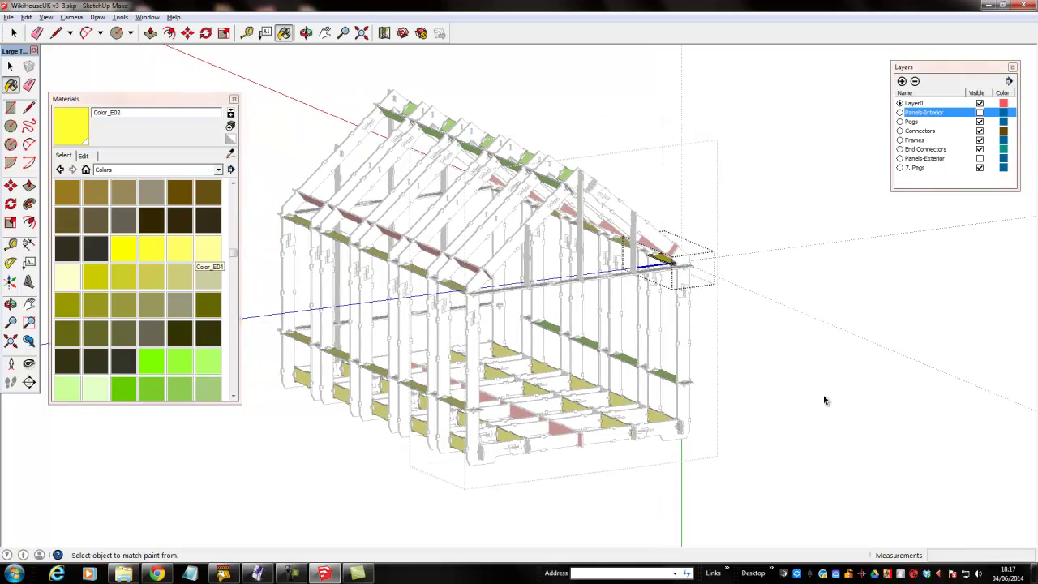
left_click(10, 68)
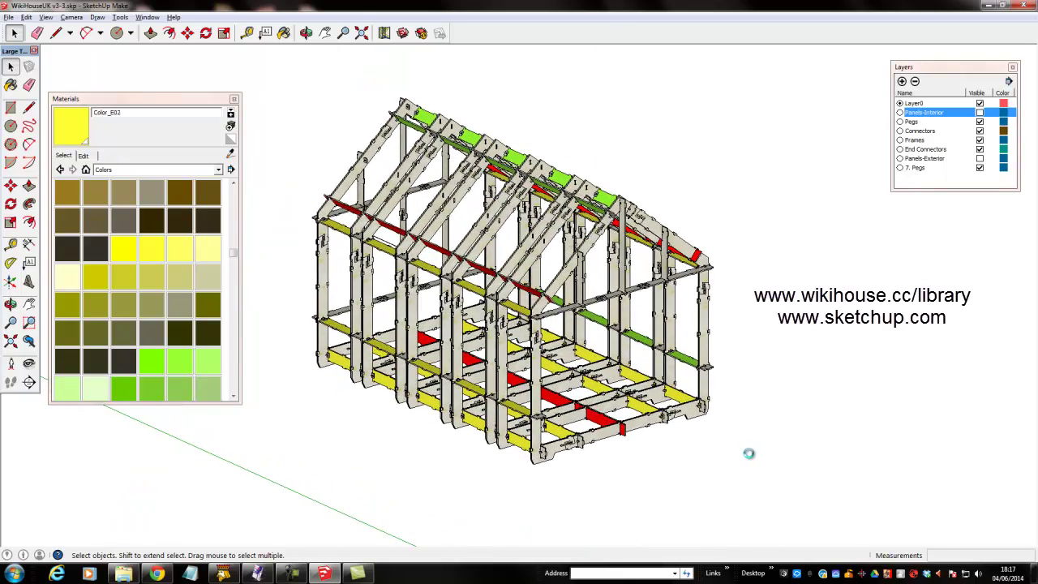
left_click(233, 99)
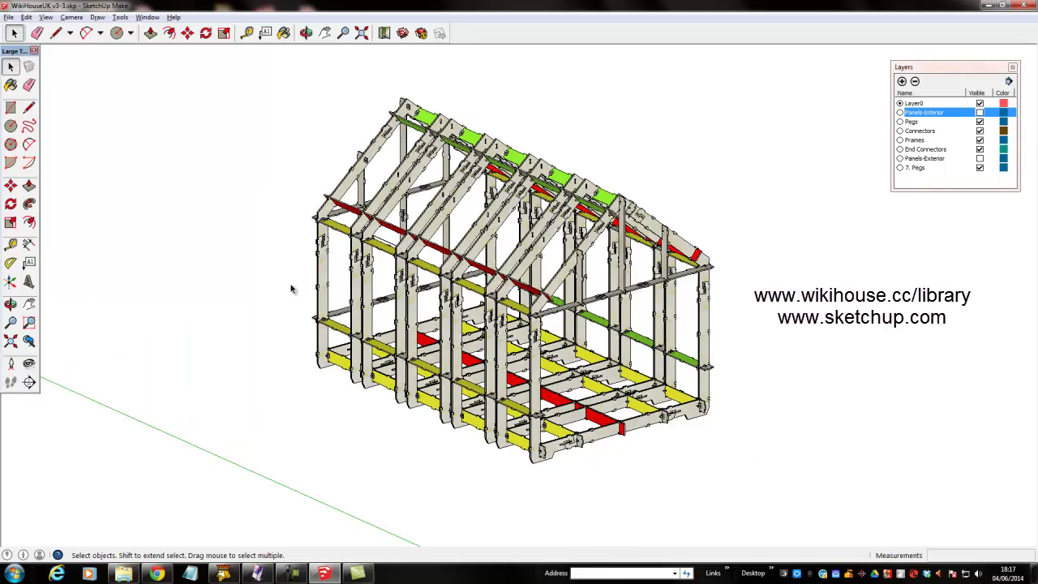